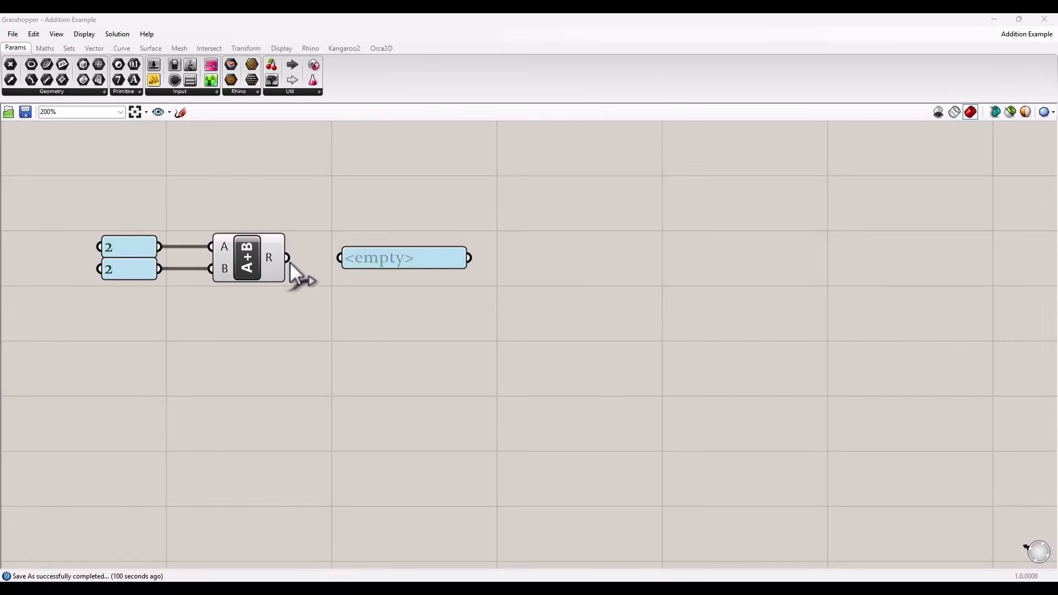
- Wire the addition component's R output to the empty panel's input
left_click_drag(290, 262, 332, 260)
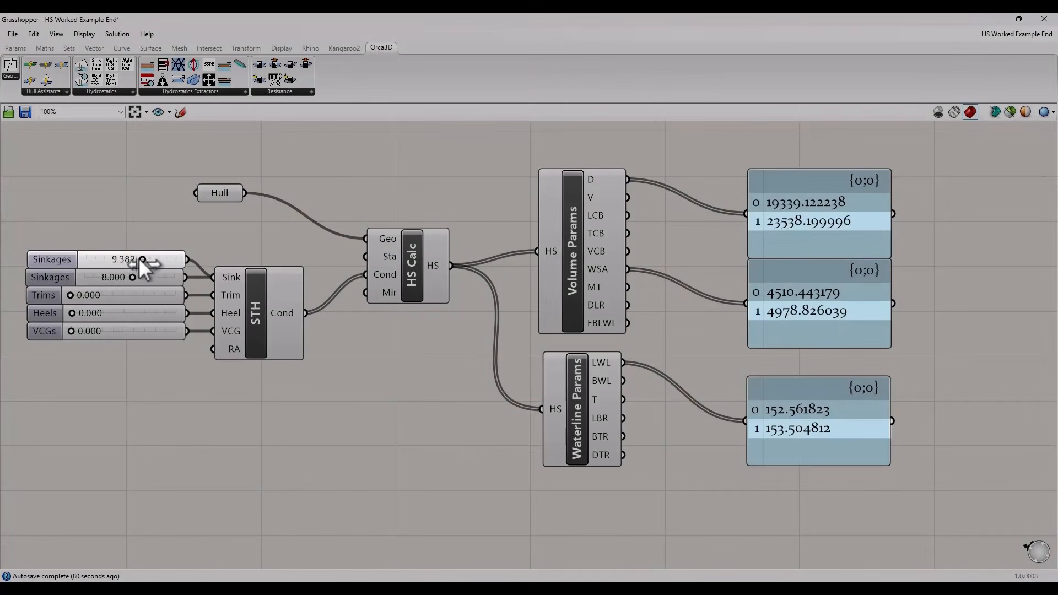
- Increase the value of the upper Sinkages slider feeding the STH component
mouse_move(138, 257)
left_mouse_down()
mouse_move(127, 258)
mouse_move(149, 257)
left_mouse_up()
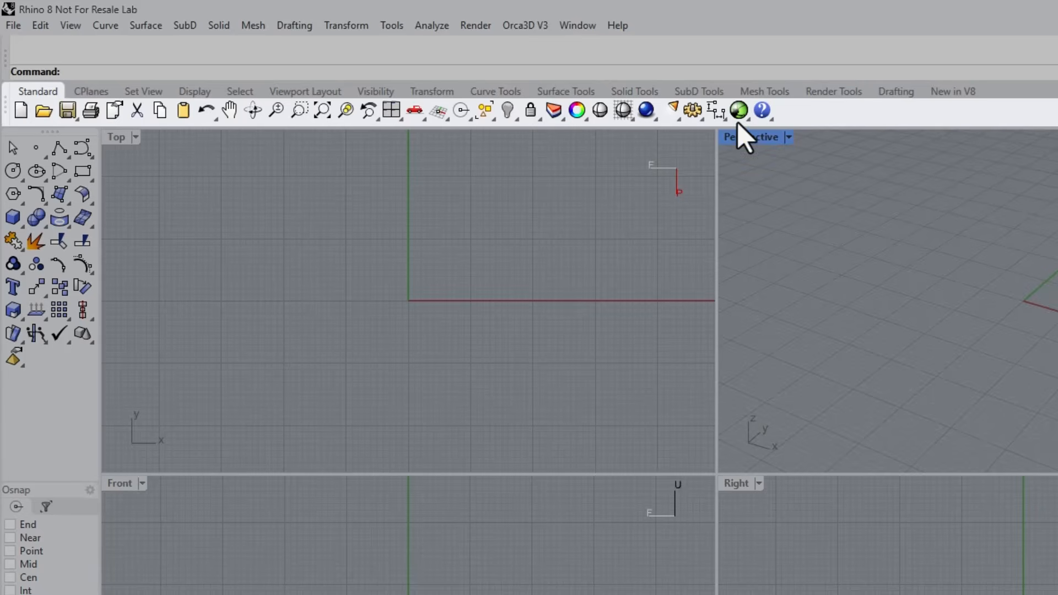
- Launch Grasshopper from Rhino
left_click(739, 110)
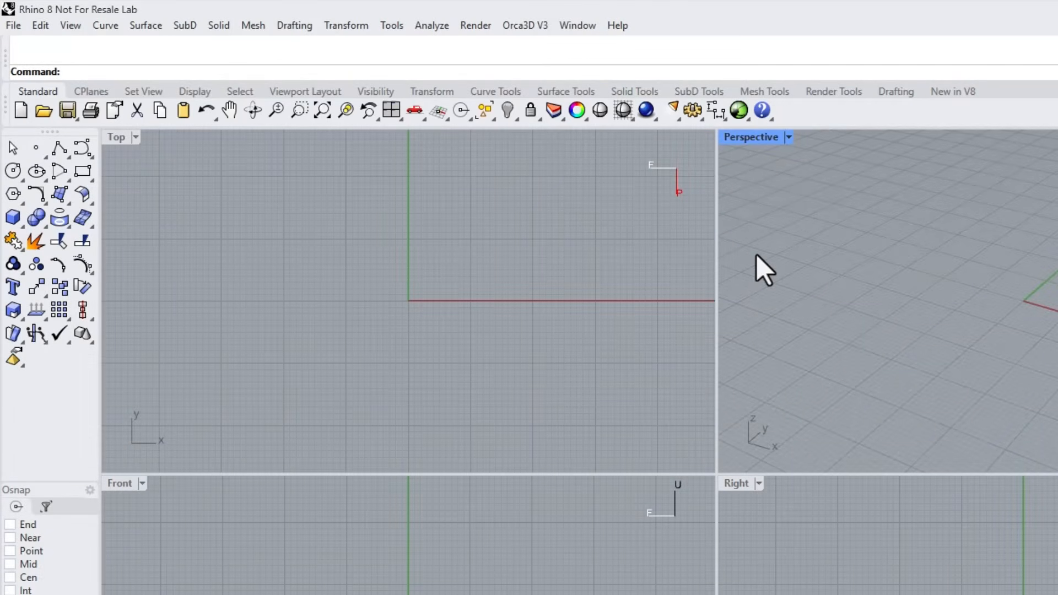
type("Grass")
key("Return")
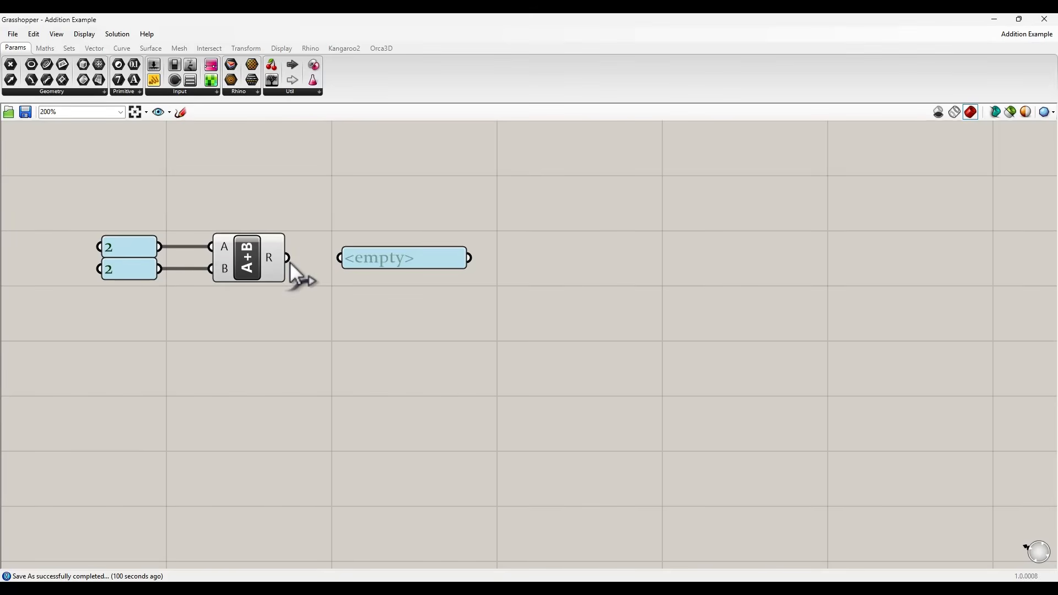
- Connect the A+B component's result to the blank panel in the Addition Example definition
left_click_drag(331, 257, 331, 258)
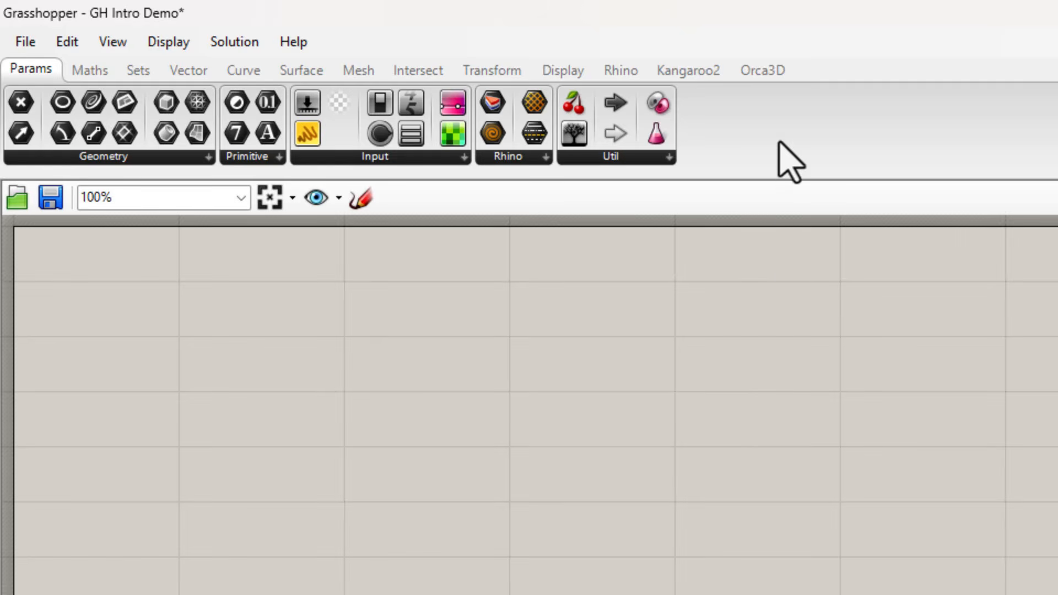
- Place a PlaningHullAssistant component from the Orca3D hull assistants on the empty canvas
left_click(774, 65)
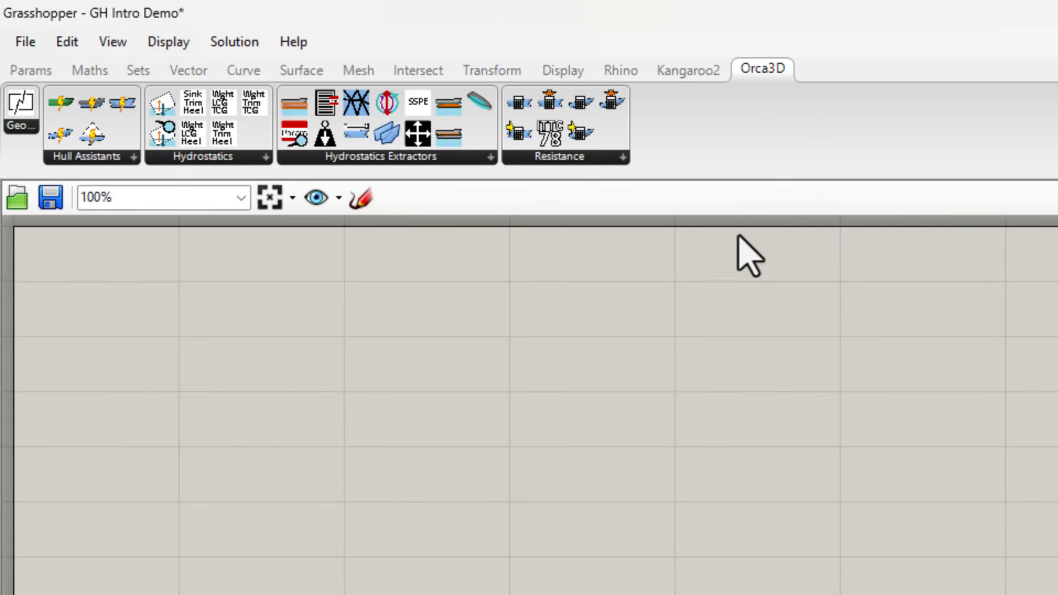
left_click(51, 154)
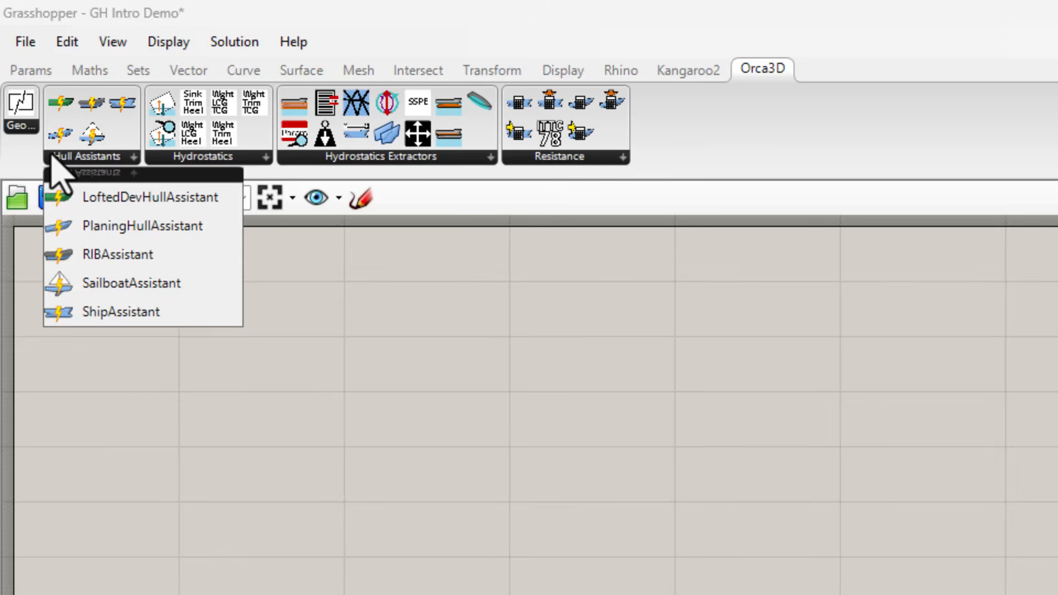
left_click_drag(196, 231, 231, 233)
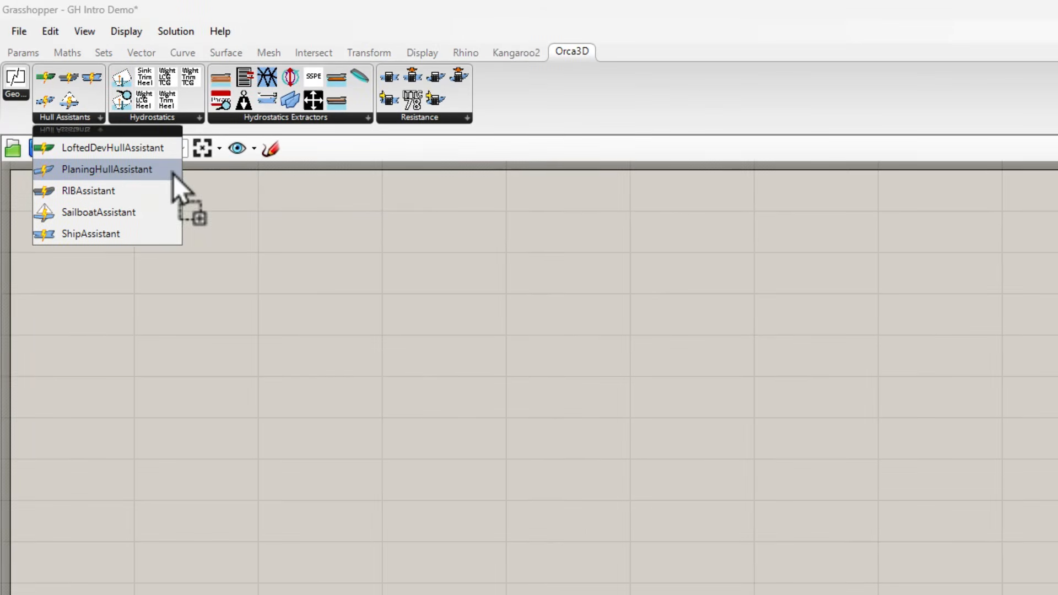
left_click_drag(173, 174, 326, 426)
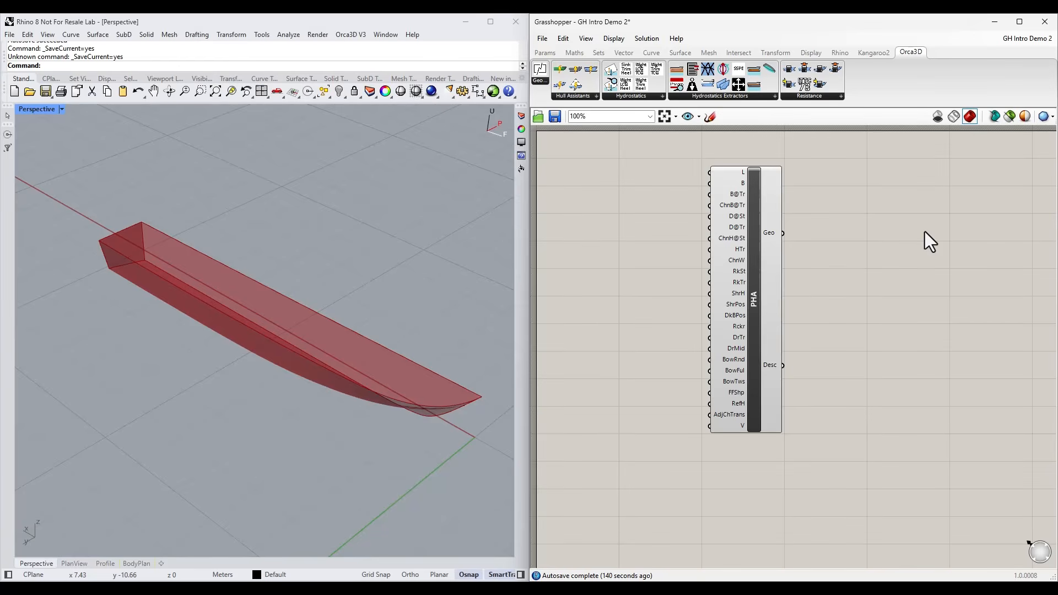
- Set the number stored in the planing hull component's L input to 12
right_click(743, 172)
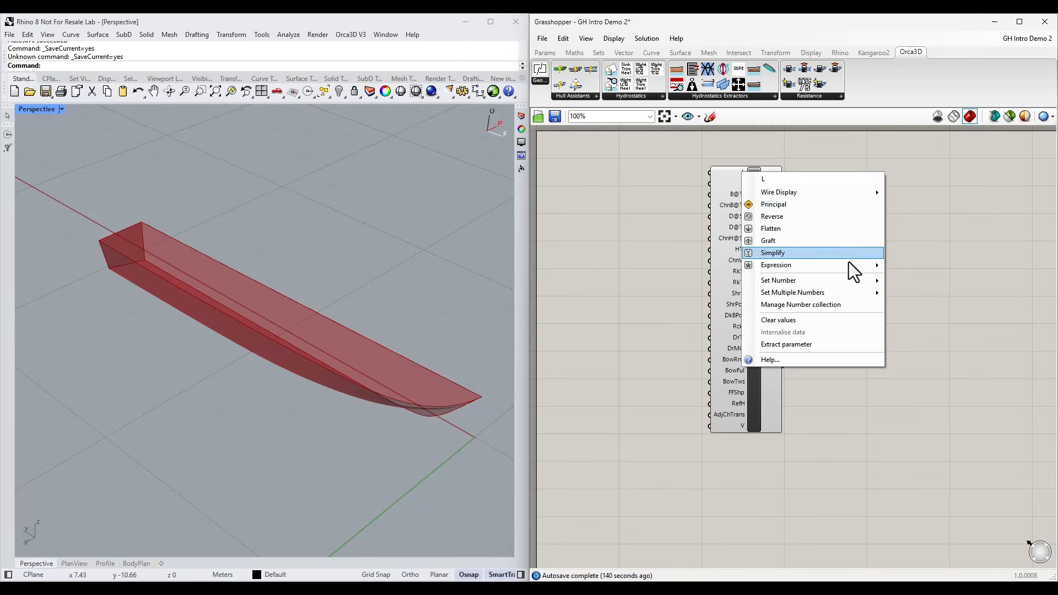
mouse_move(852, 280)
left_click(912, 282)
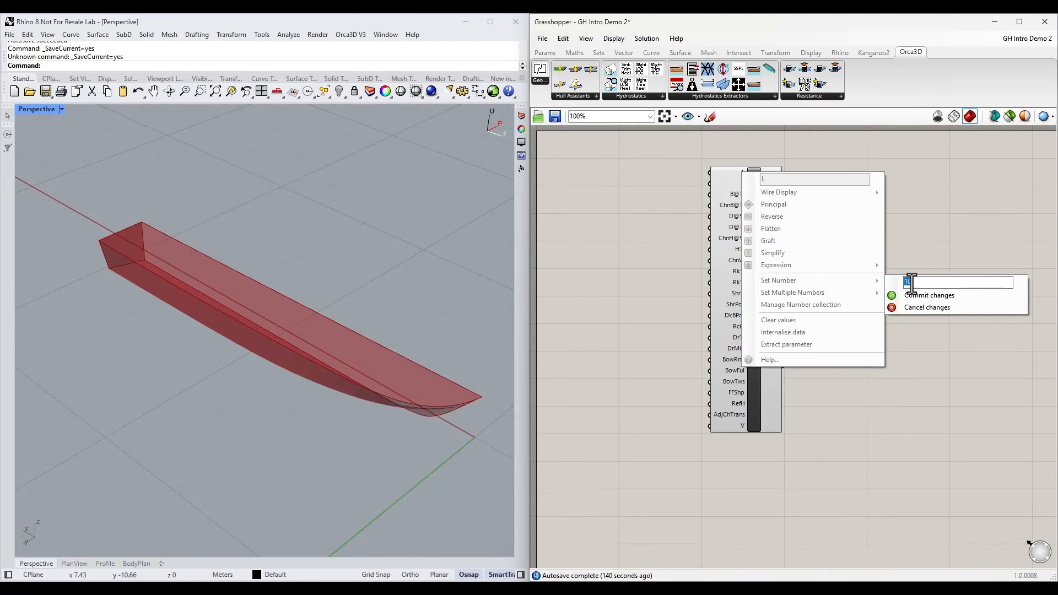
type("12")
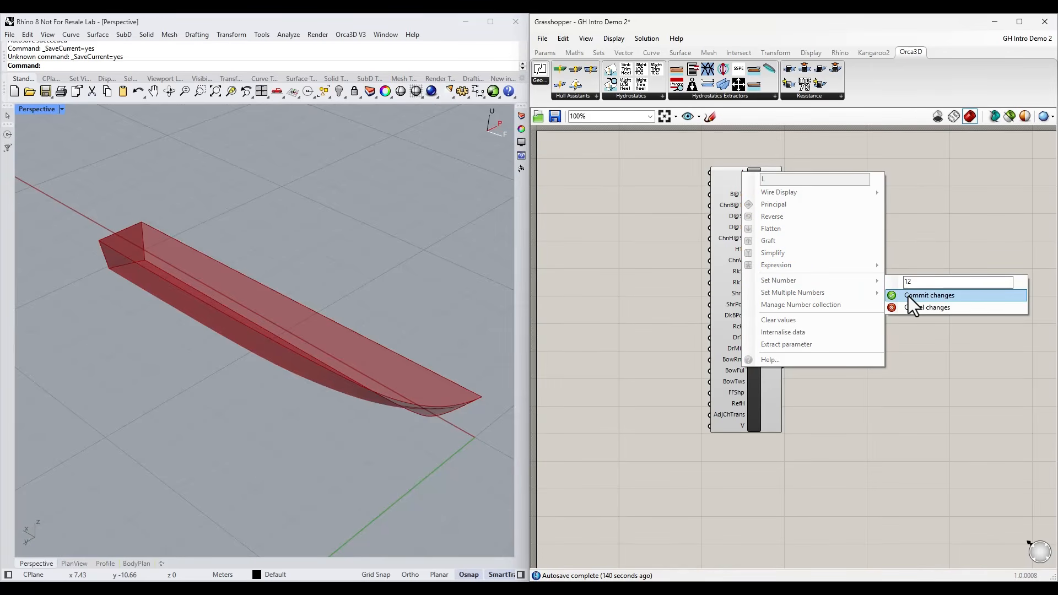
left_click(909, 296)
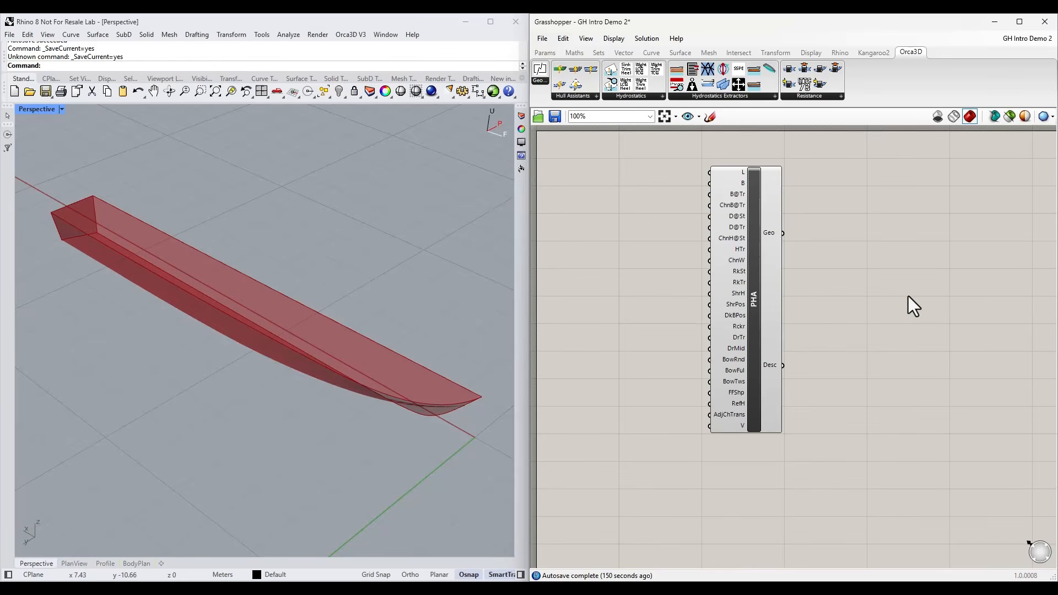
- Add a Panel beside the planing hull component's B input and shrink it to a small box
left_click(545, 52)
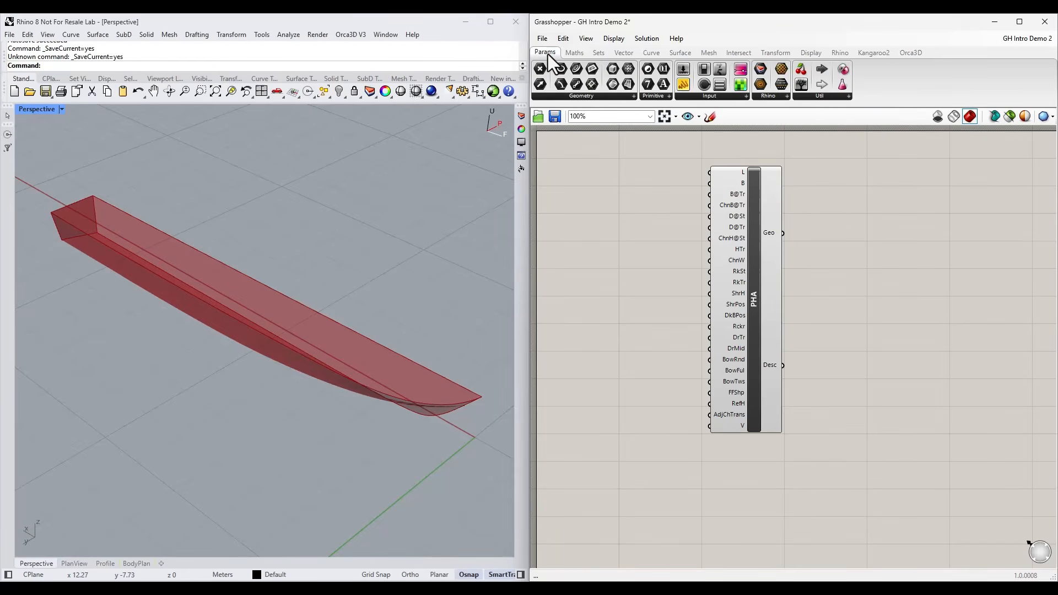
left_click(681, 98)
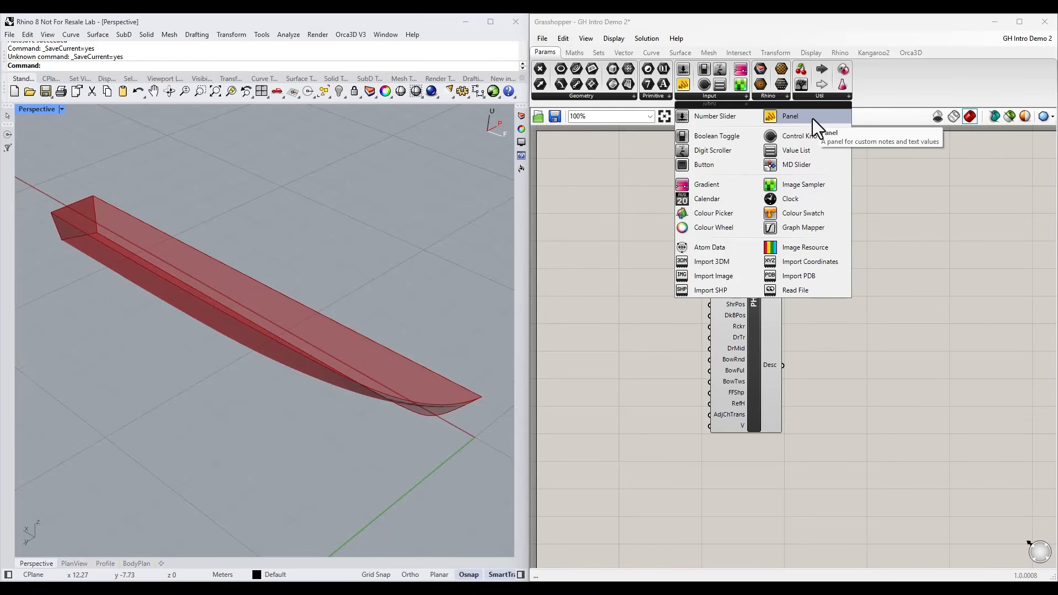
left_click_drag(804, 118, 742, 144)
left_click(637, 190)
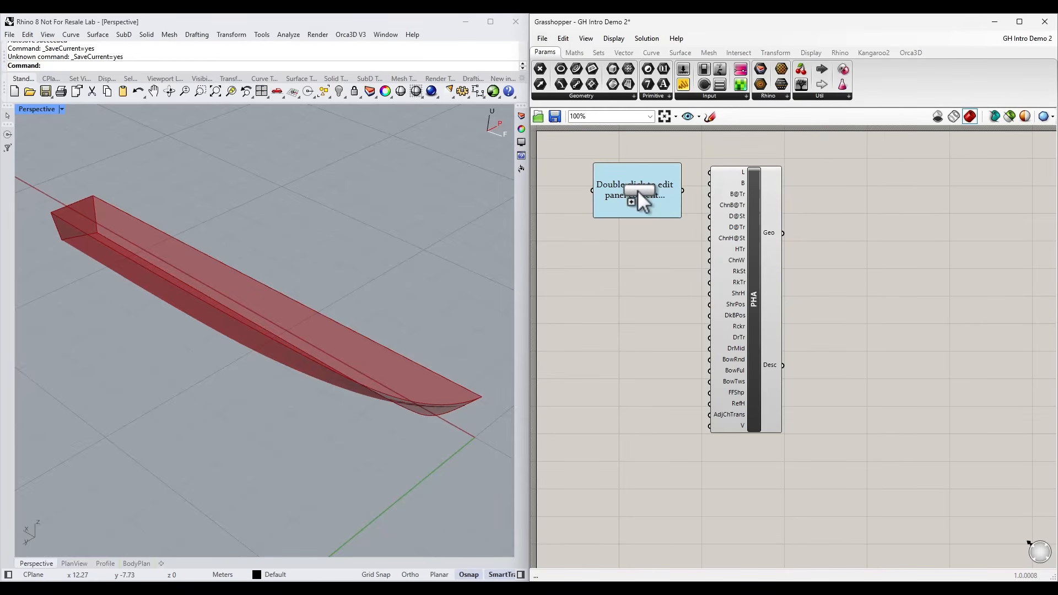
left_click_drag(681, 218, 608, 170)
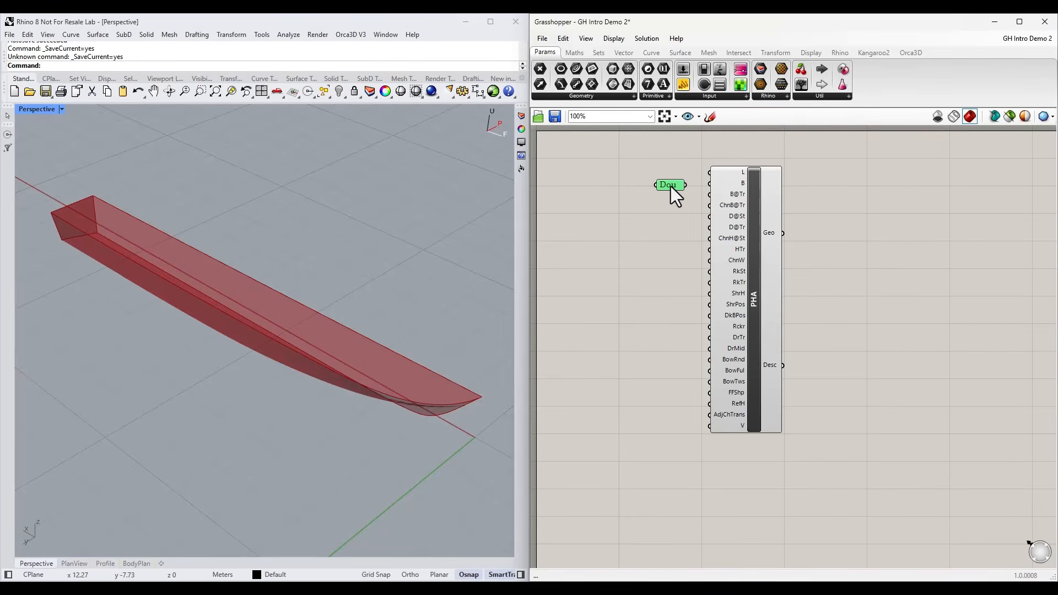
- Set the panel's content to 4 and wire it to the planing hull component's B input
double_click(670, 184)
type("4")
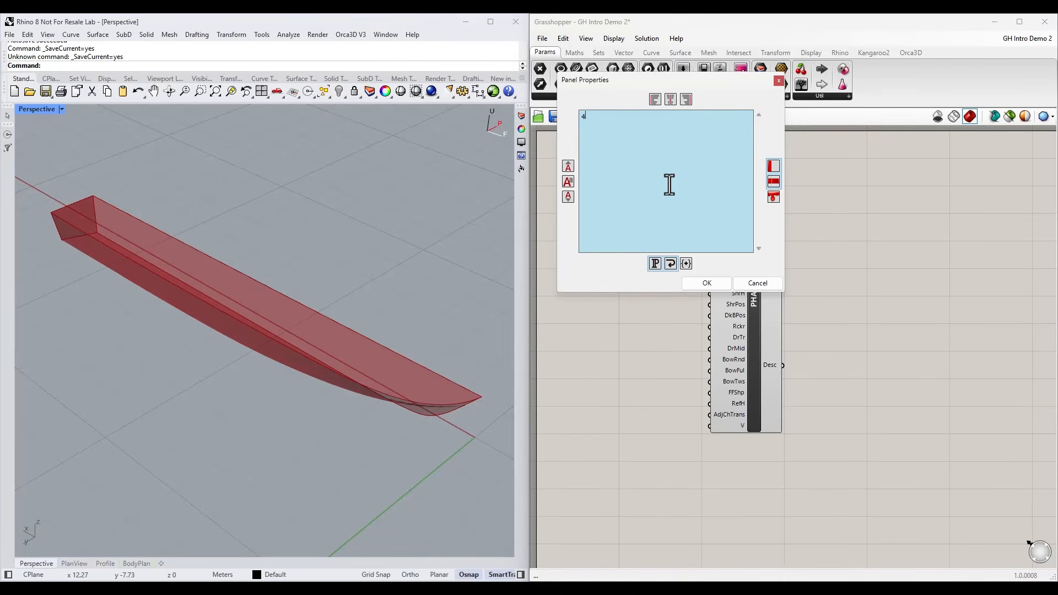
left_click(693, 281)
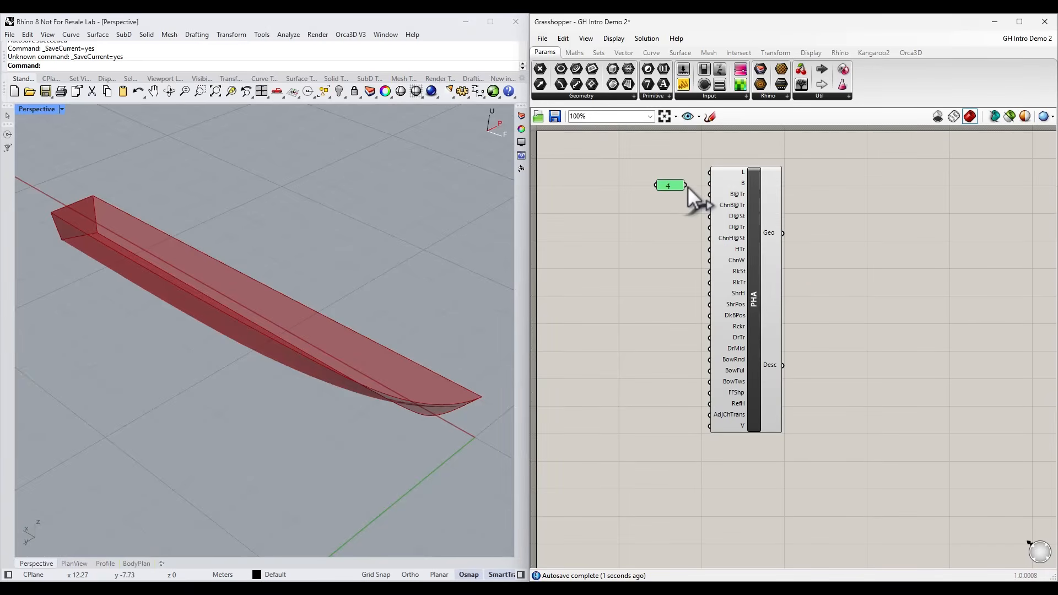
left_click_drag(686, 186, 706, 186)
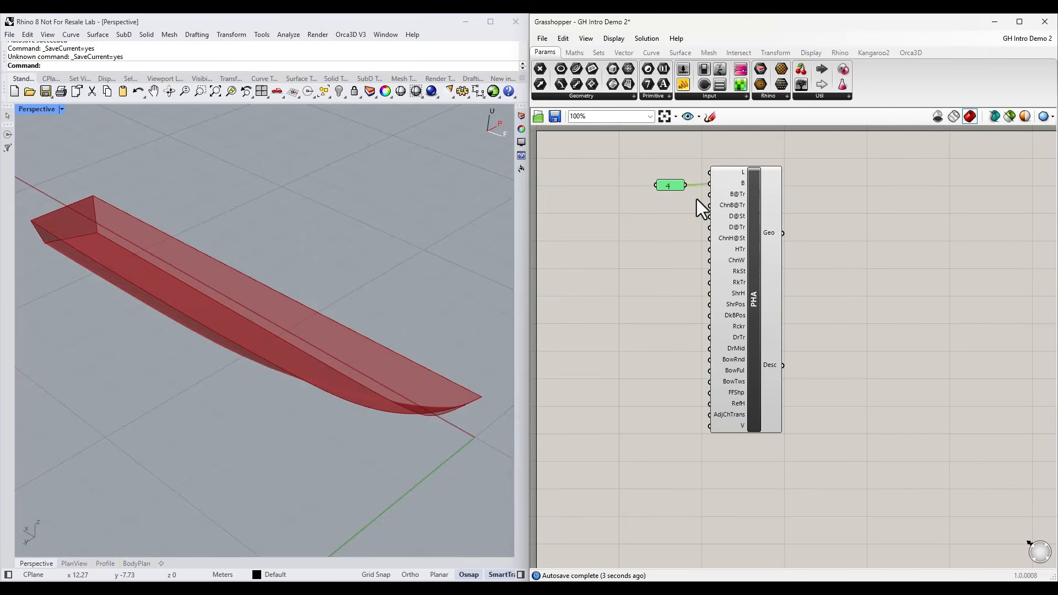
left_click(697, 199)
- Add a Number Slider, wire it to the hull component's B@Tr input and set it to 1.000
left_click(706, 96)
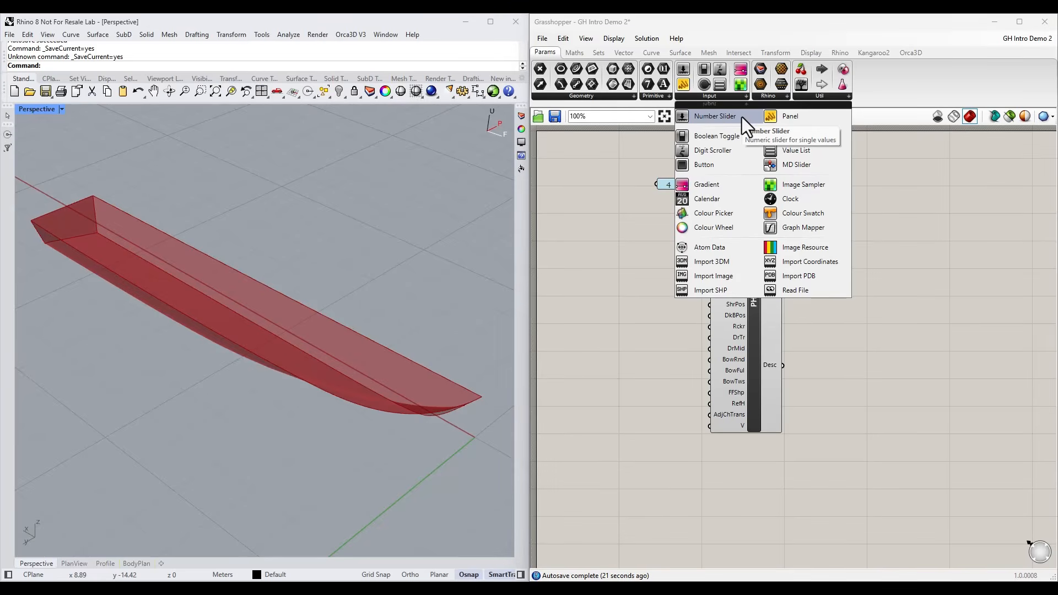
left_click(742, 116)
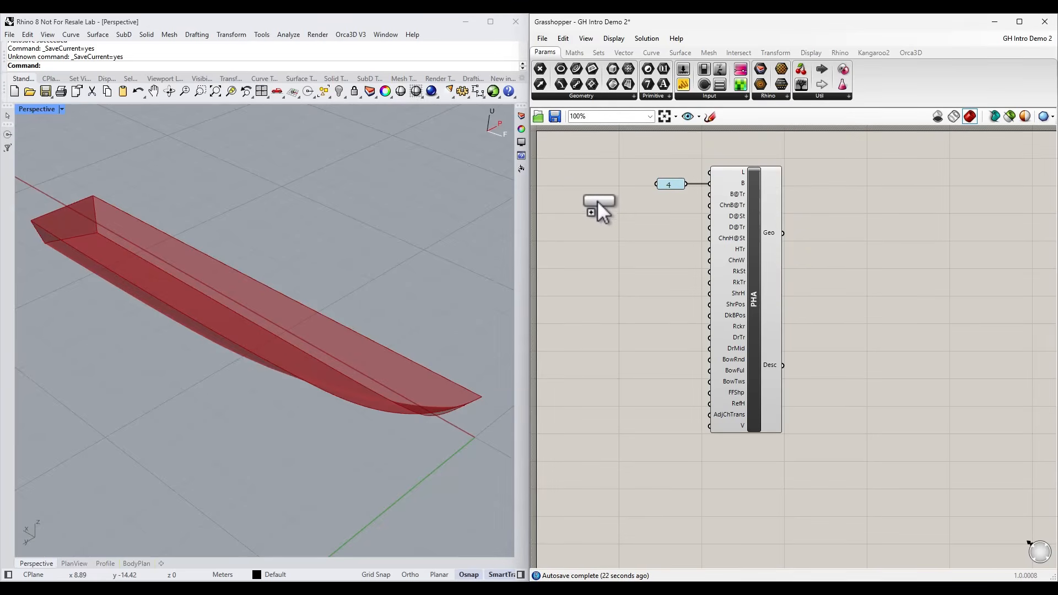
left_click_drag(597, 200, 709, 194)
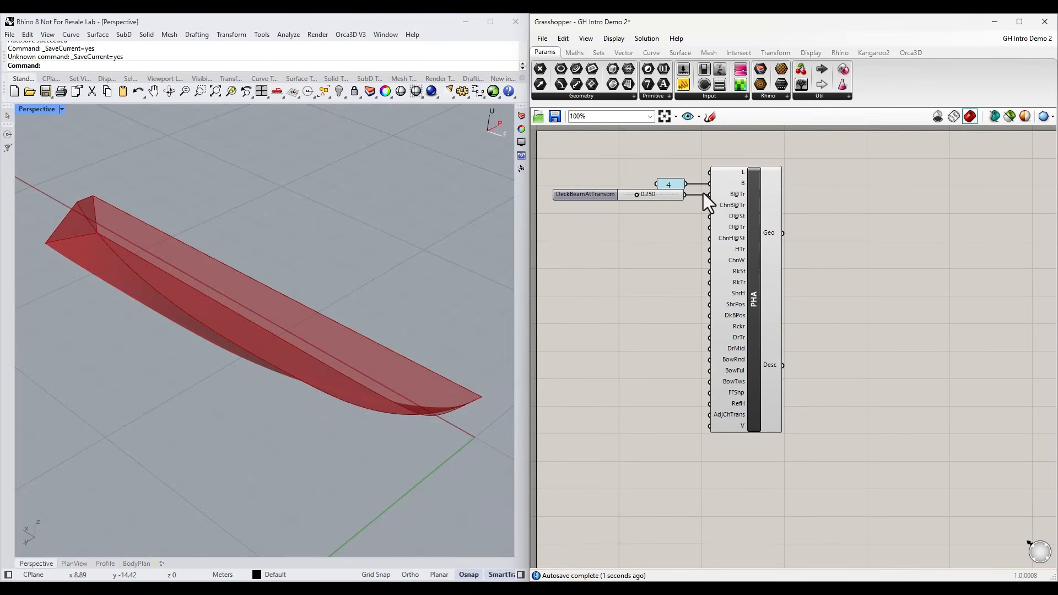
left_click_drag(637, 193, 686, 190)
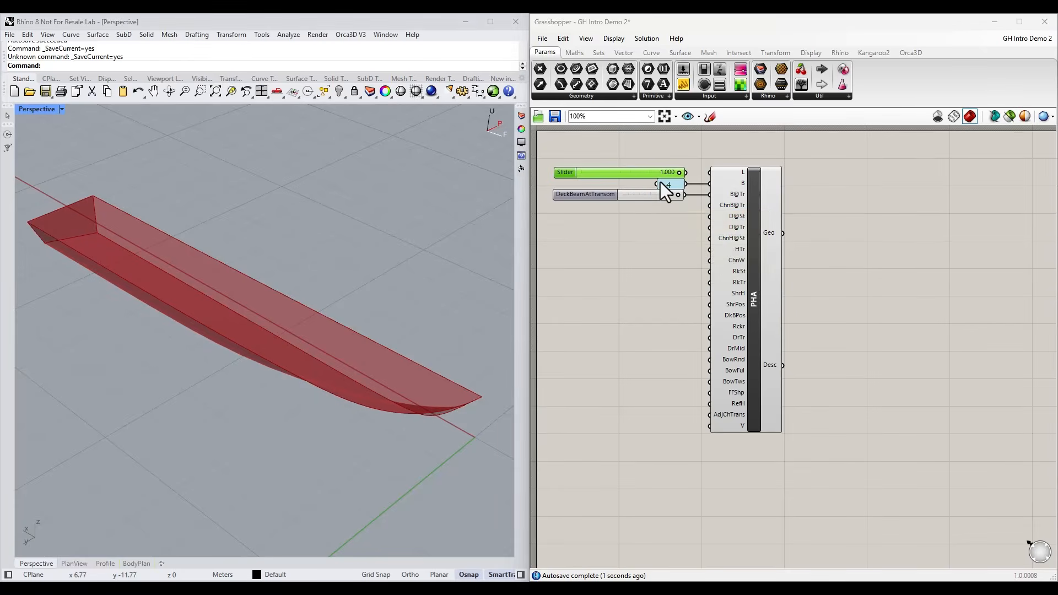
- Wire the unconnected slider to the hull component's L input, with a maximum of 15 and a value of 12.000
mouse_move(686, 173)
left_mouse_down()
mouse_move(705, 171)
mouse_move(673, 172)
mouse_move(686, 172)
left_mouse_up()
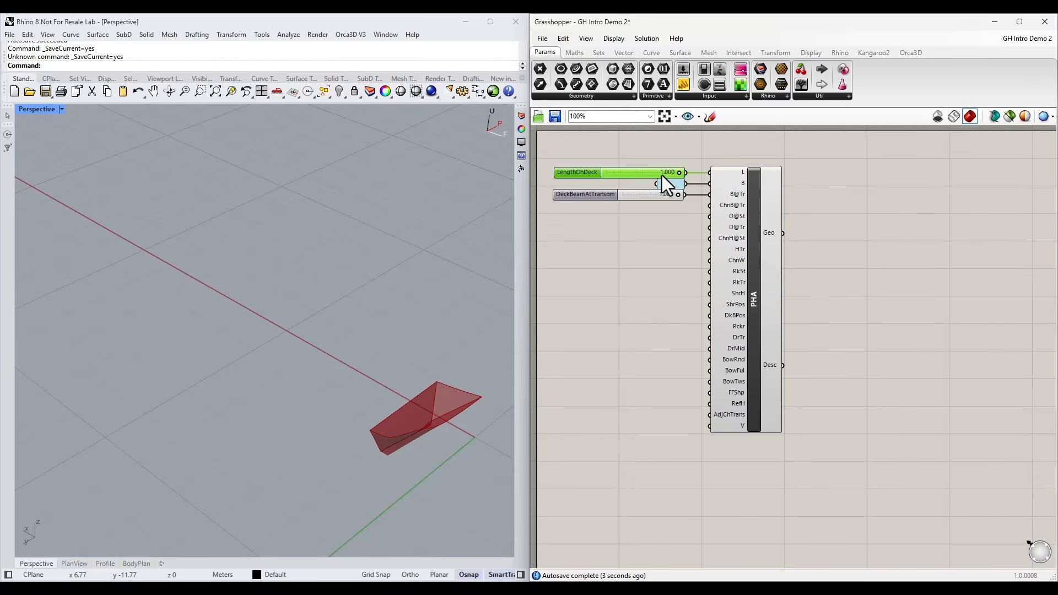
right_click(663, 175)
mouse_move(746, 246)
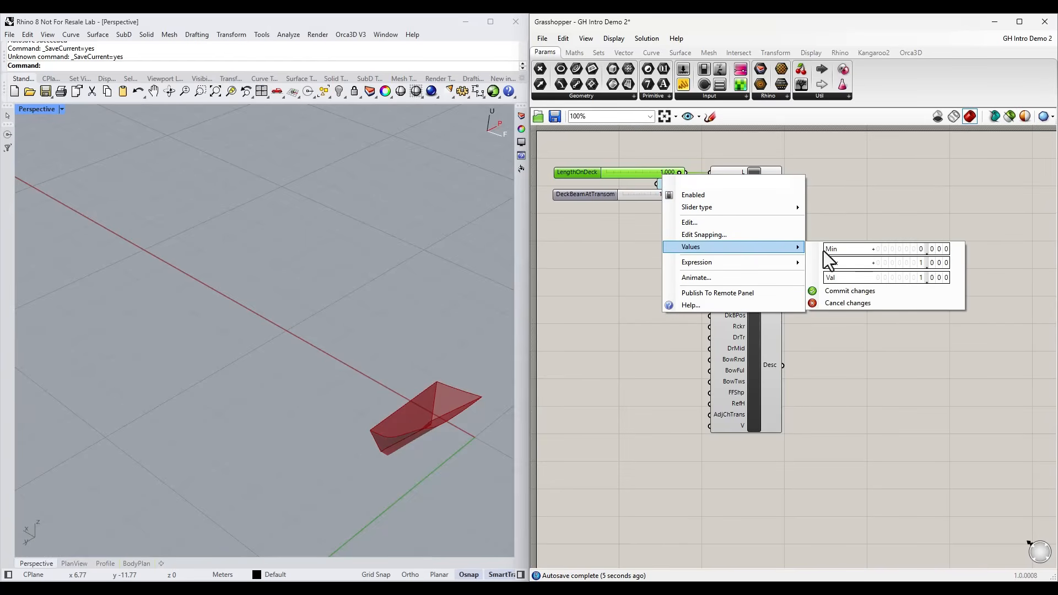
double_click(898, 261)
type("1")
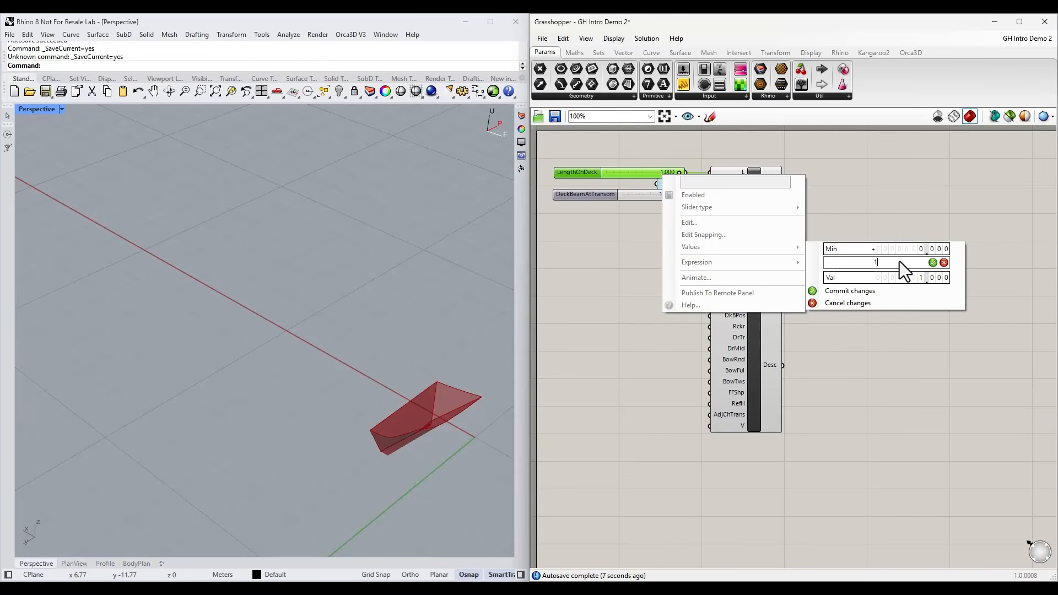
type("5")
left_click(932, 263)
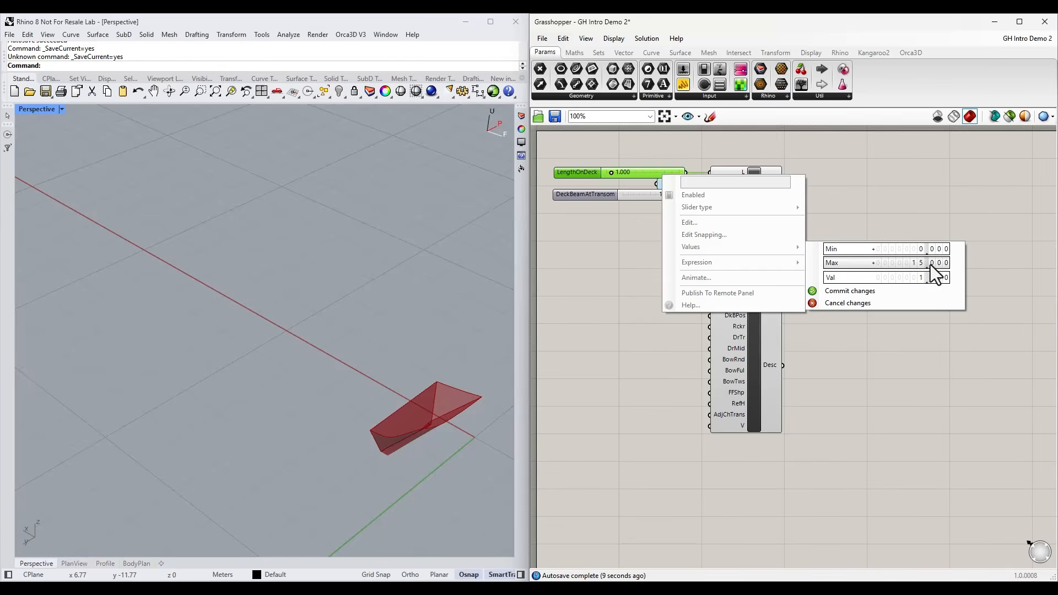
left_click(871, 290)
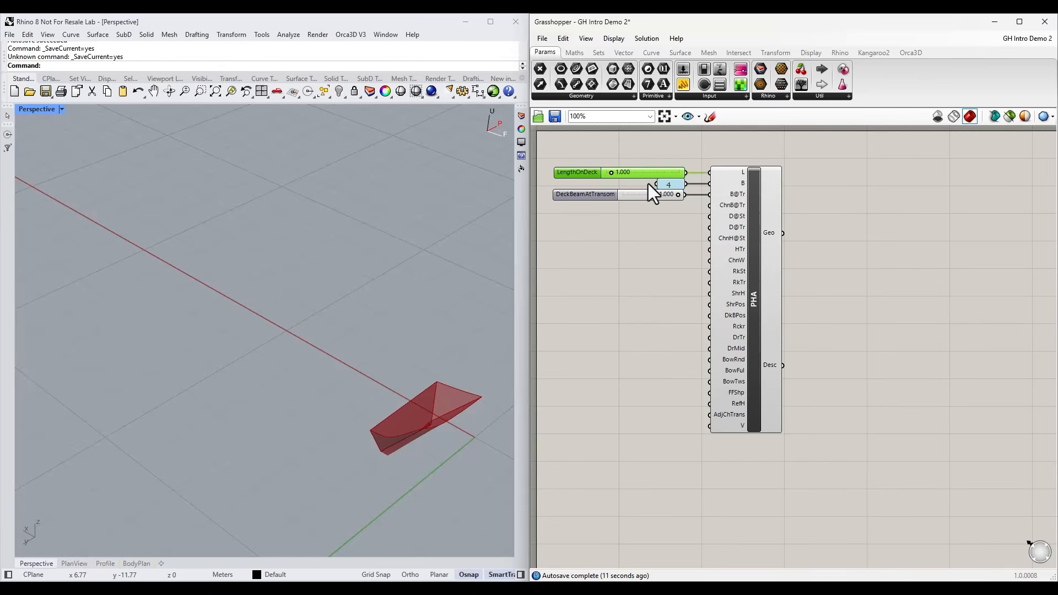
left_click_drag(612, 172, 665, 172)
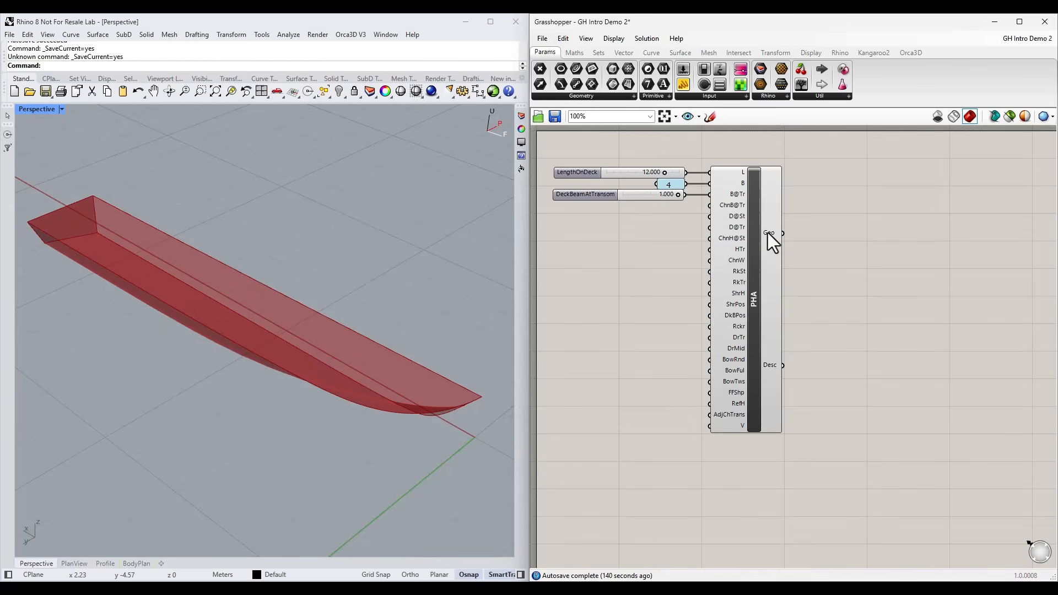
- Draw a wire out from the planing hull component's Geo output
mouse_move(769, 233)
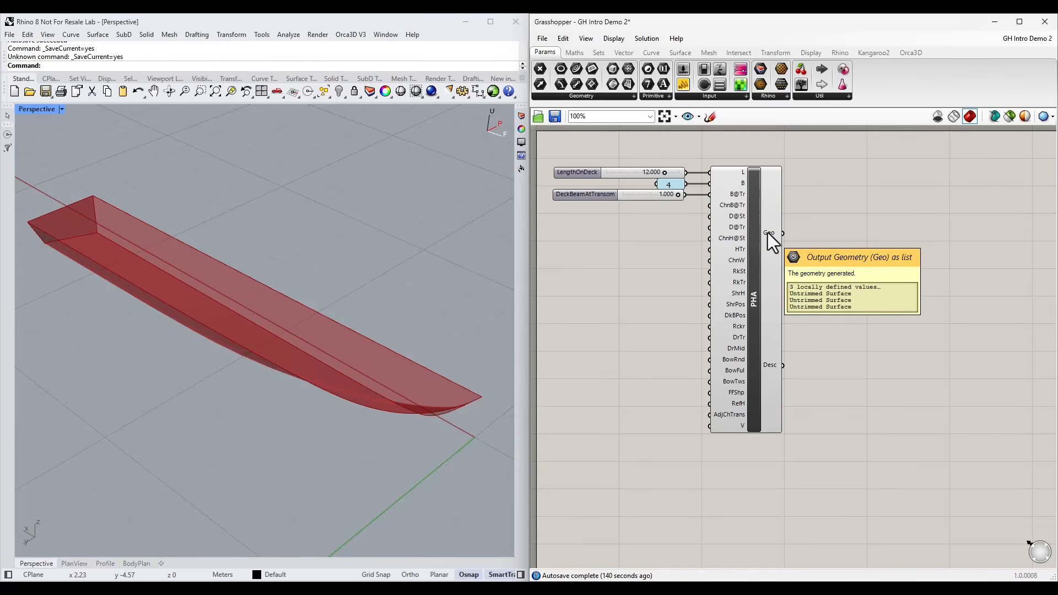
mouse_move(766, 369)
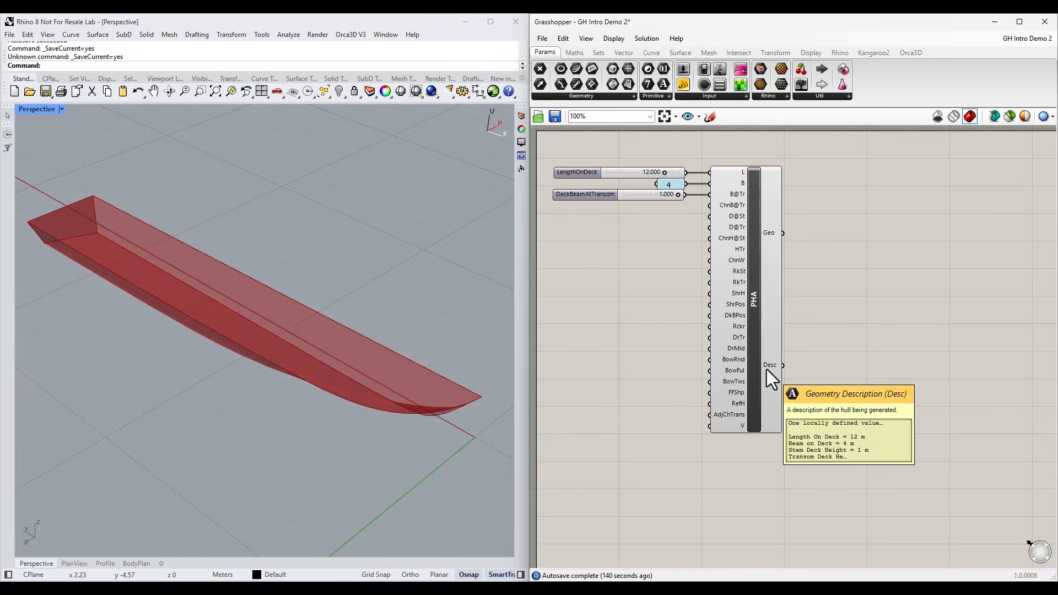
left_click_drag(783, 232, 860, 232)
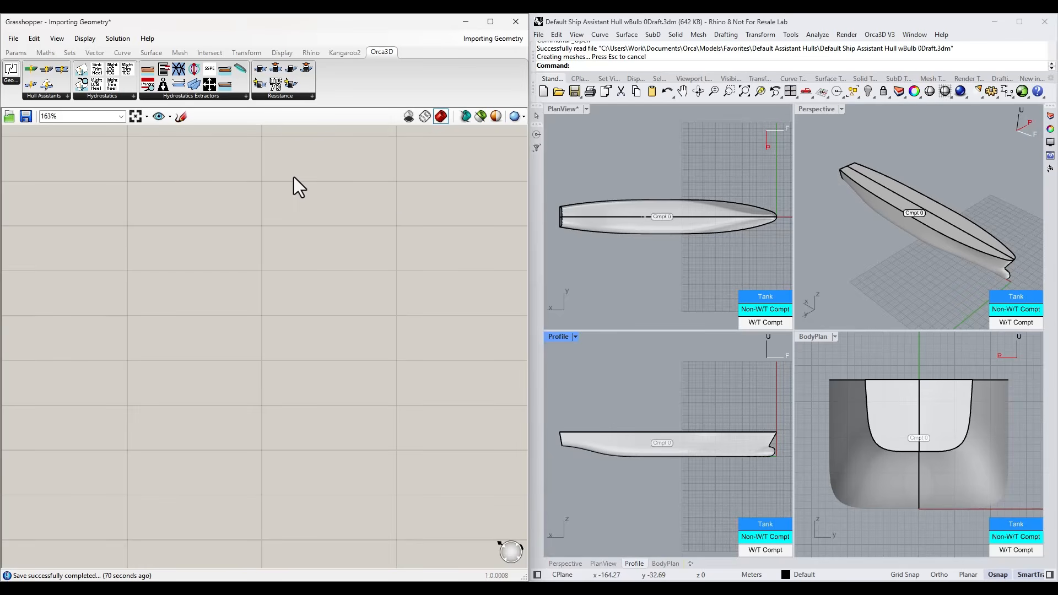
- Add a Geometry parameter to the Grasshopper canvas and rename it Hull
left_click(25, 51)
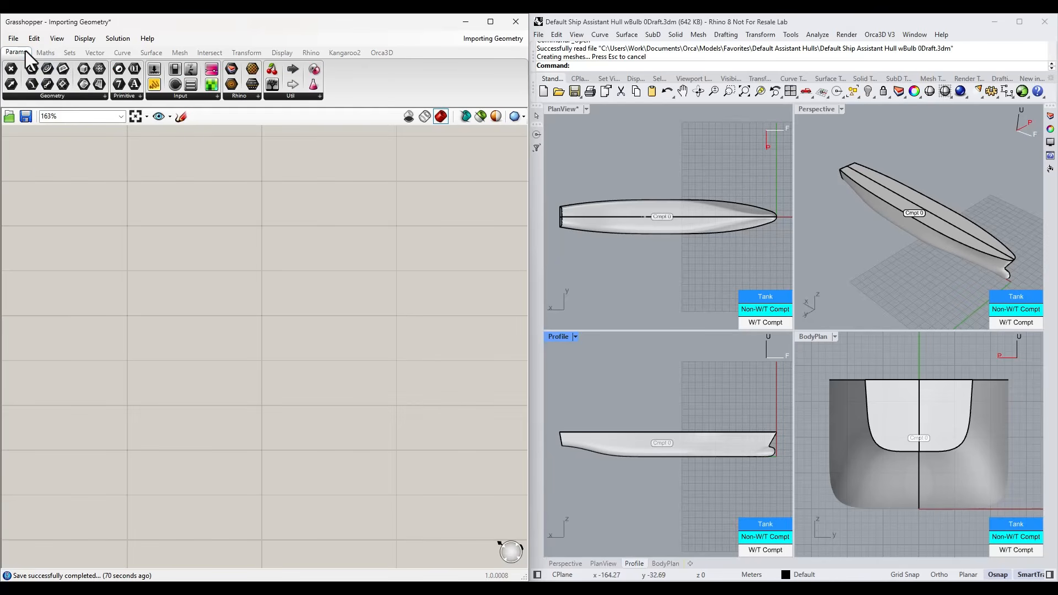
left_click(67, 97)
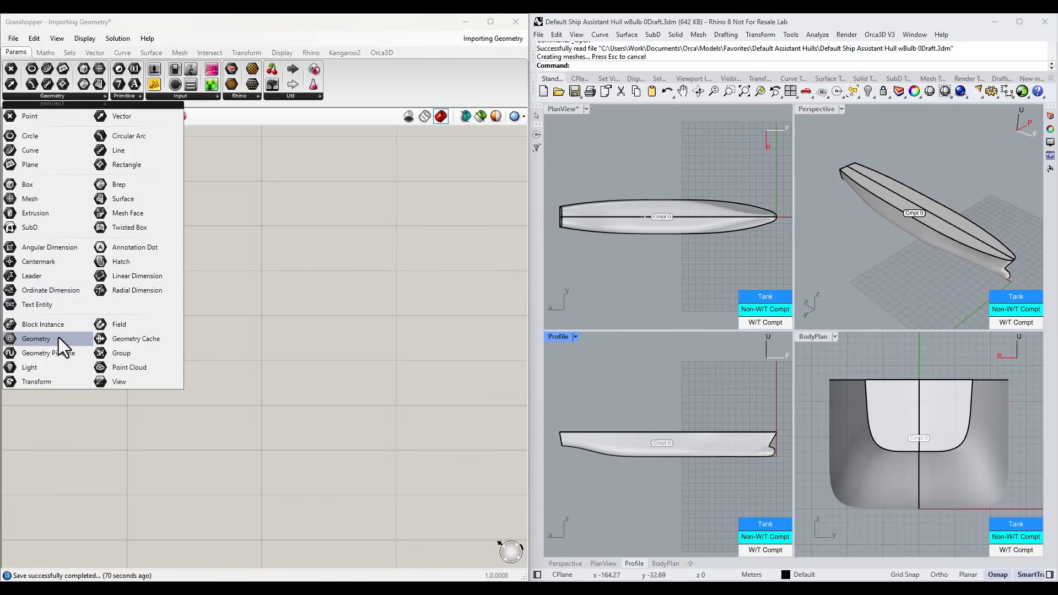
left_click_drag(58, 337, 144, 265)
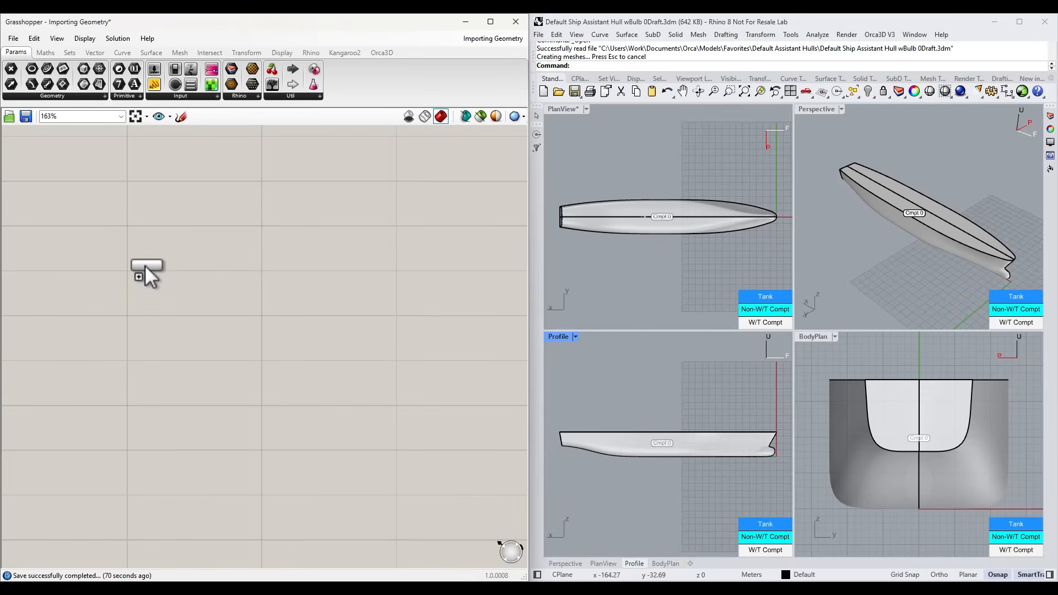
left_click_drag(218, 199, 224, 202)
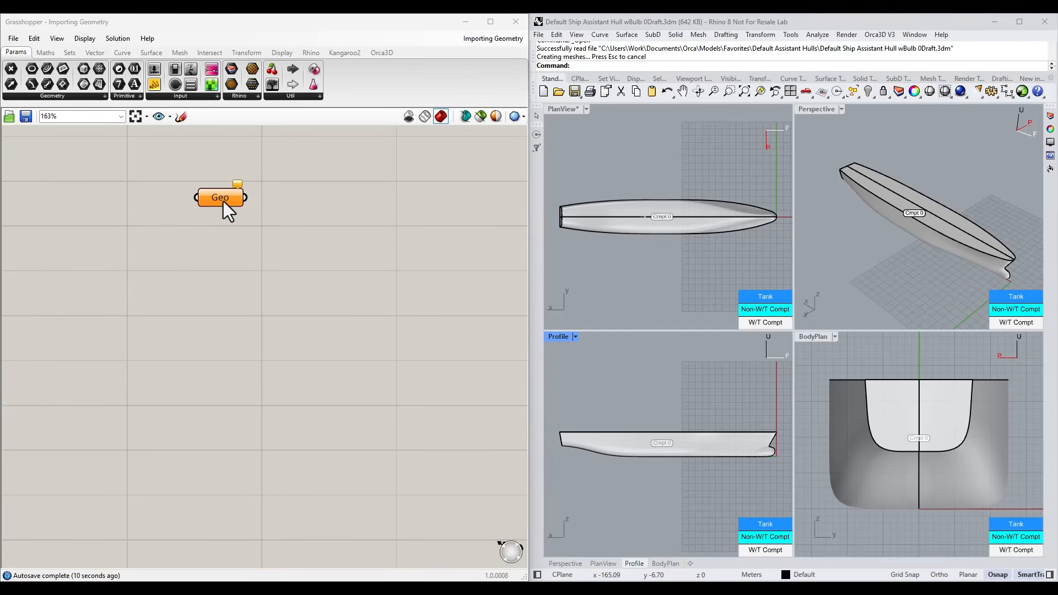
right_click(223, 202)
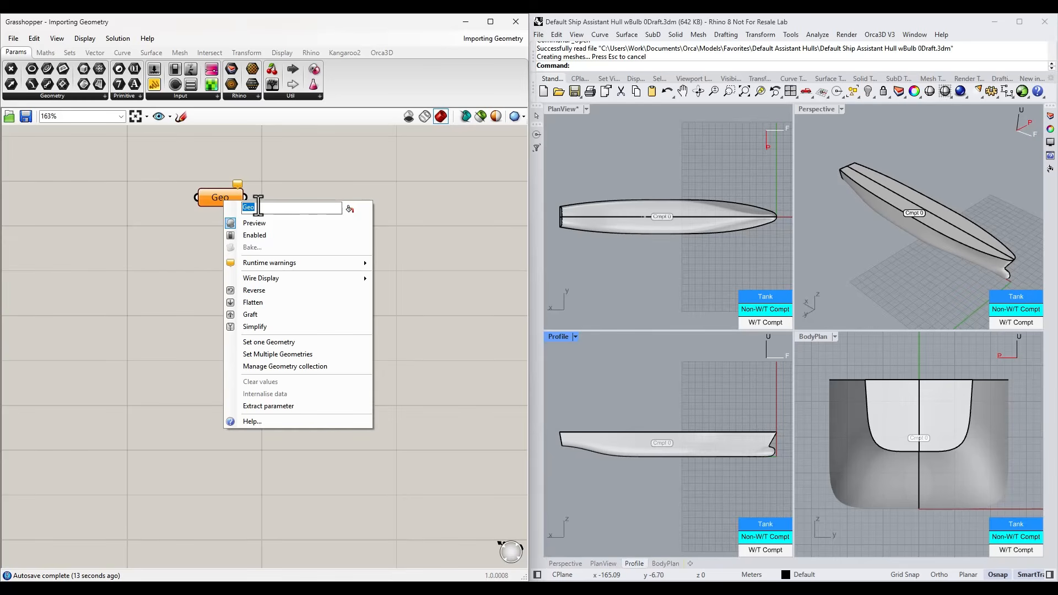
type("Hull")
key("Return")
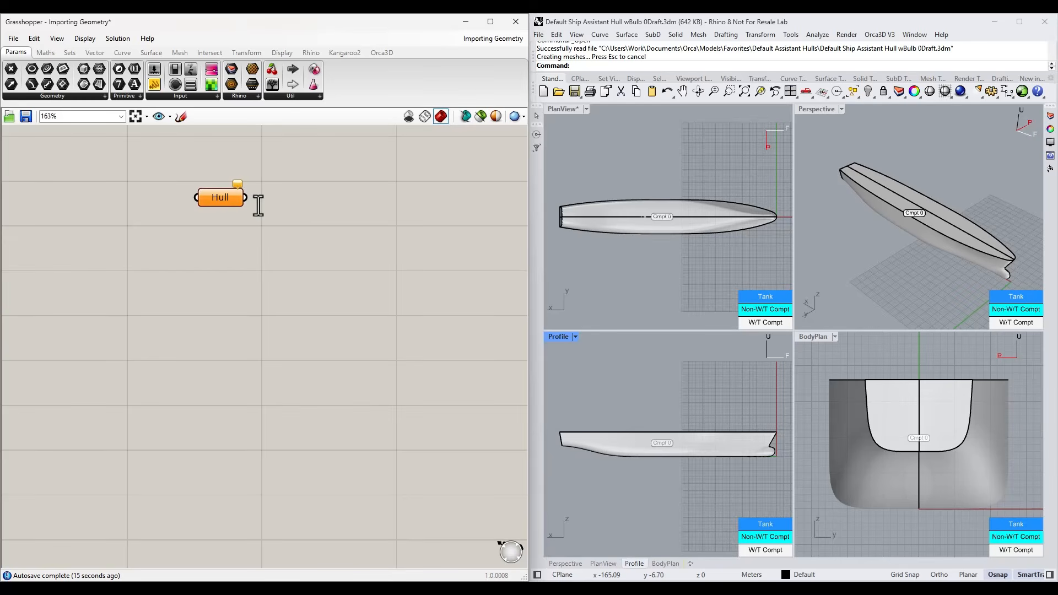
- Reference all of the ship hull's Rhino objects in the Hull parameter as multiple geometries
right_click(229, 200)
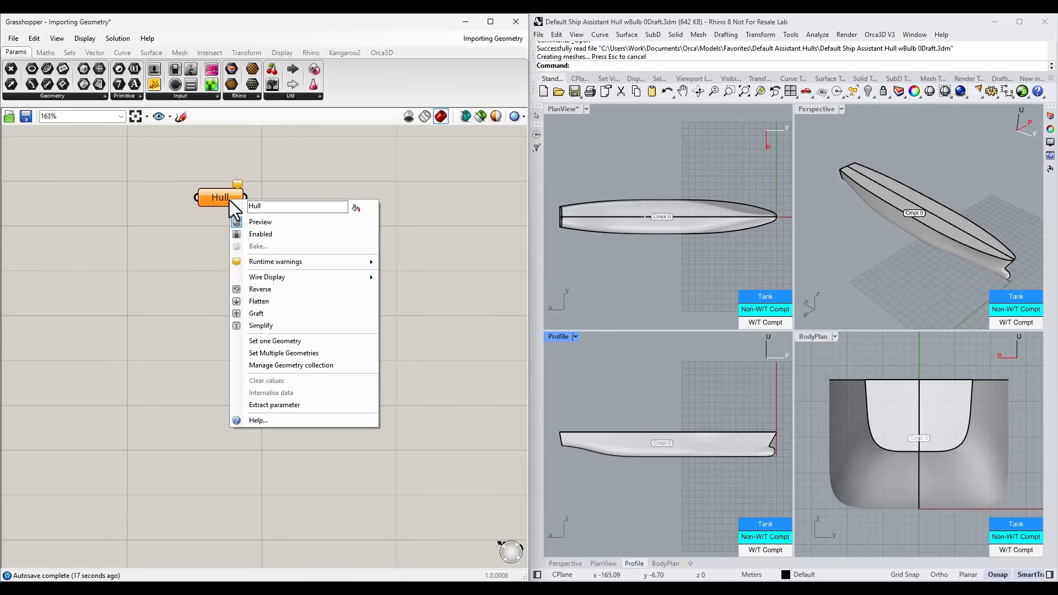
left_click(346, 355)
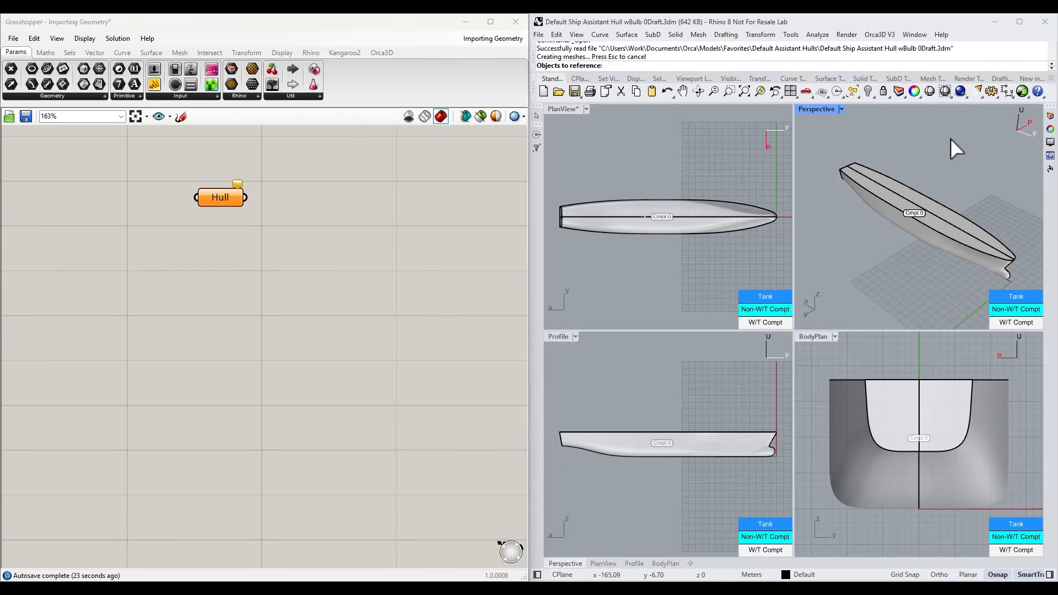
left_click_drag(950, 138, 828, 246)
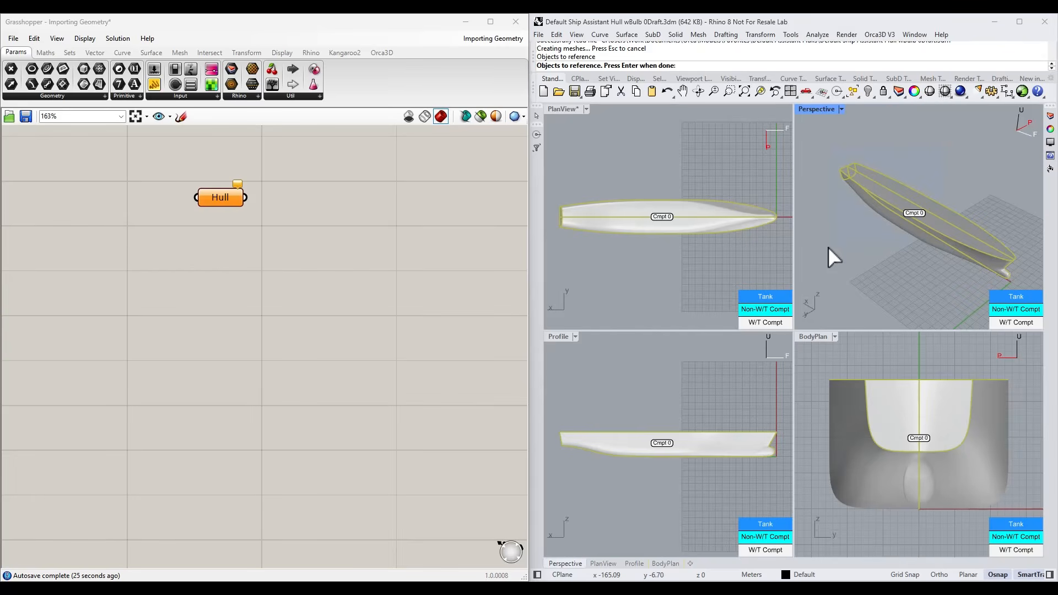
key("Return")
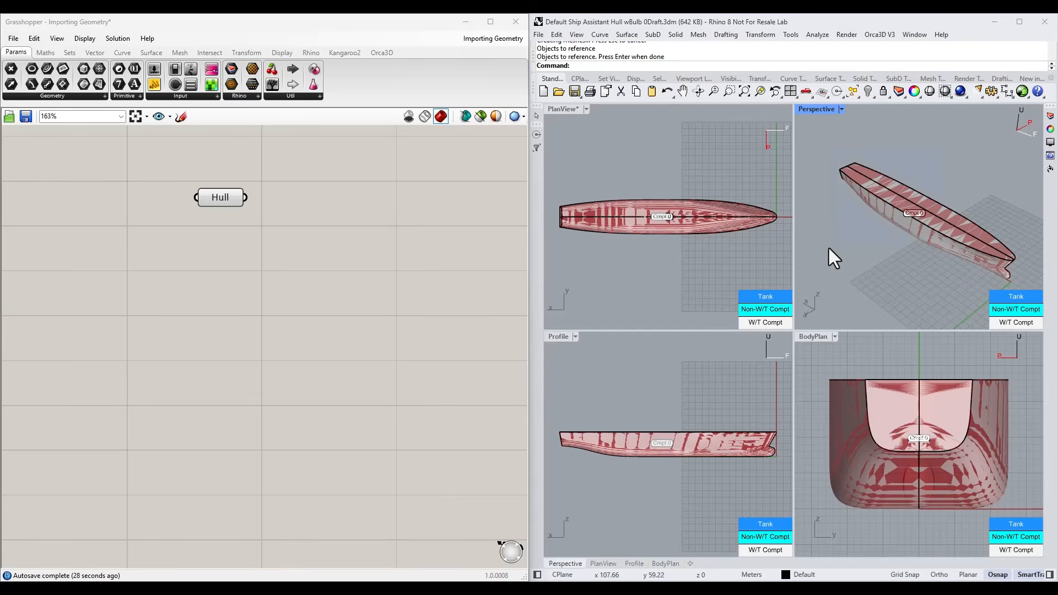
left_click(231, 205)
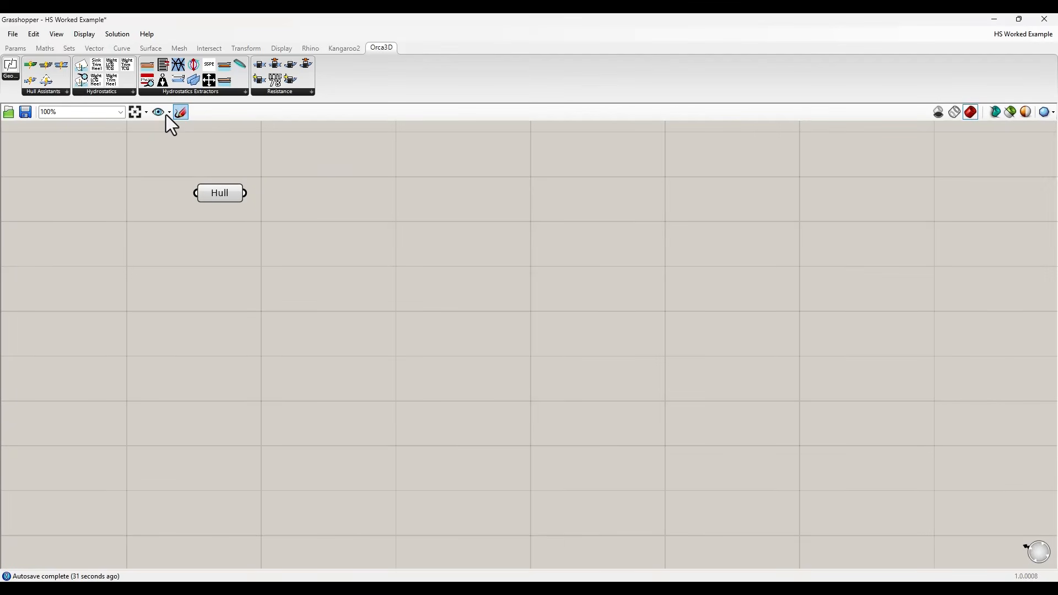
- Add an Orca3D SinkTrimHeelConditions component to the canvas below the Hull parameter
left_click(131, 94)
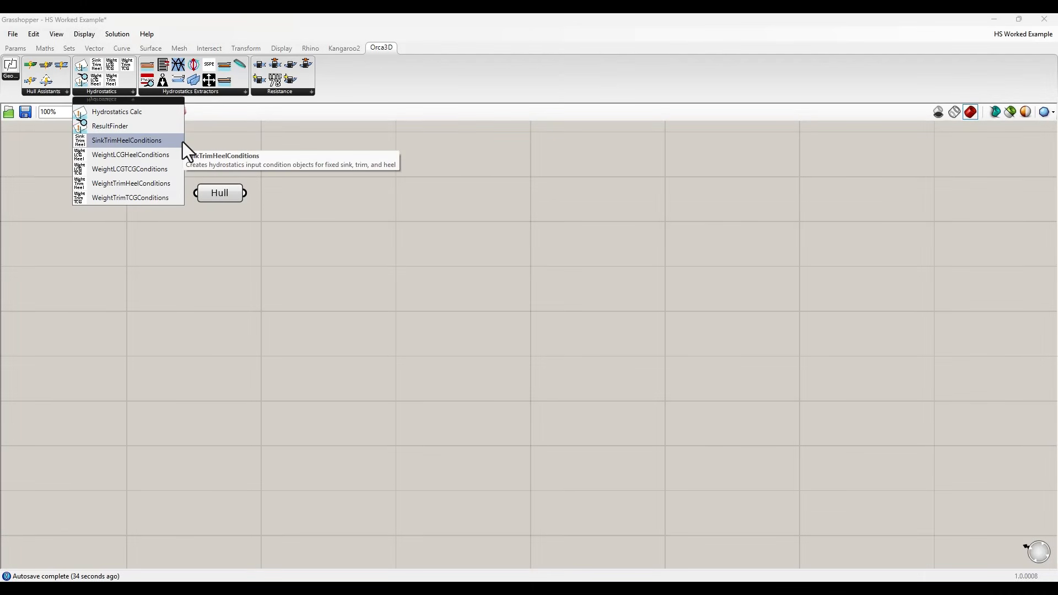
left_click_drag(183, 142, 225, 243)
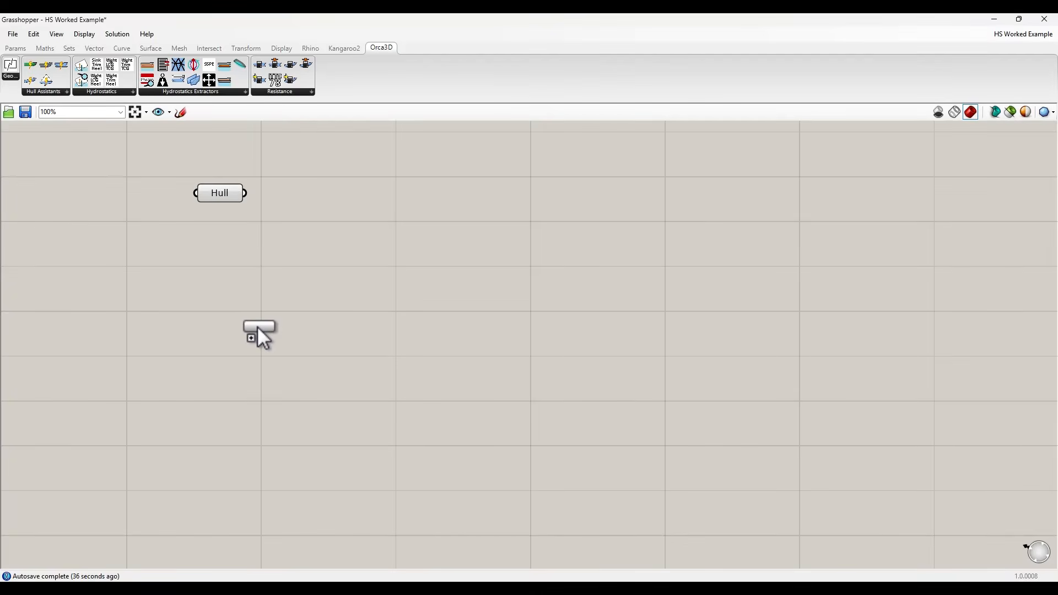
left_click_drag(257, 329, 259, 313)
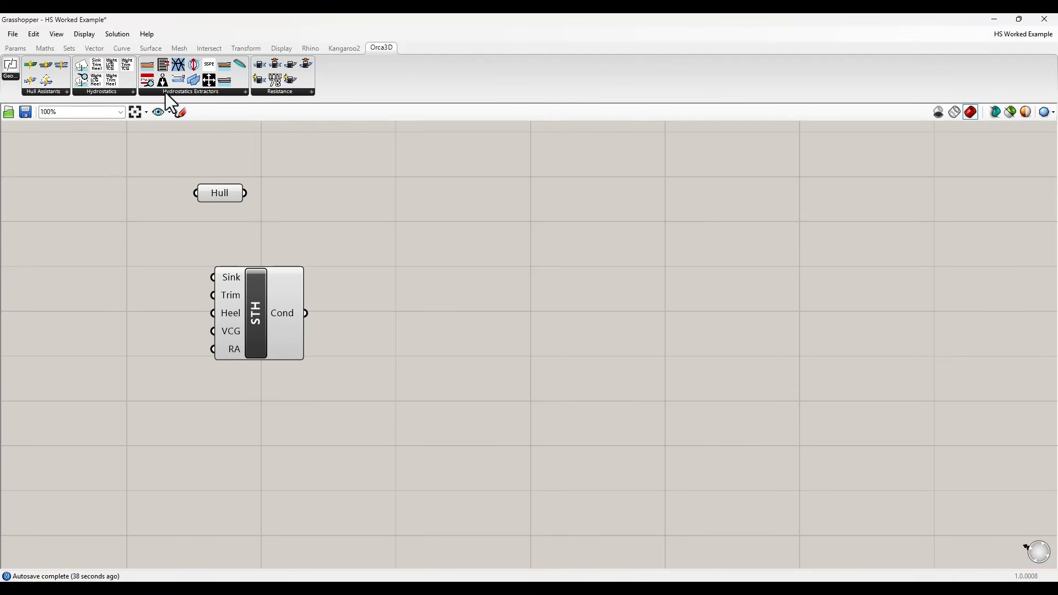
- Add a Number Slider beside the STH component's Sink input and set its maximum to 15
left_click(15, 48)
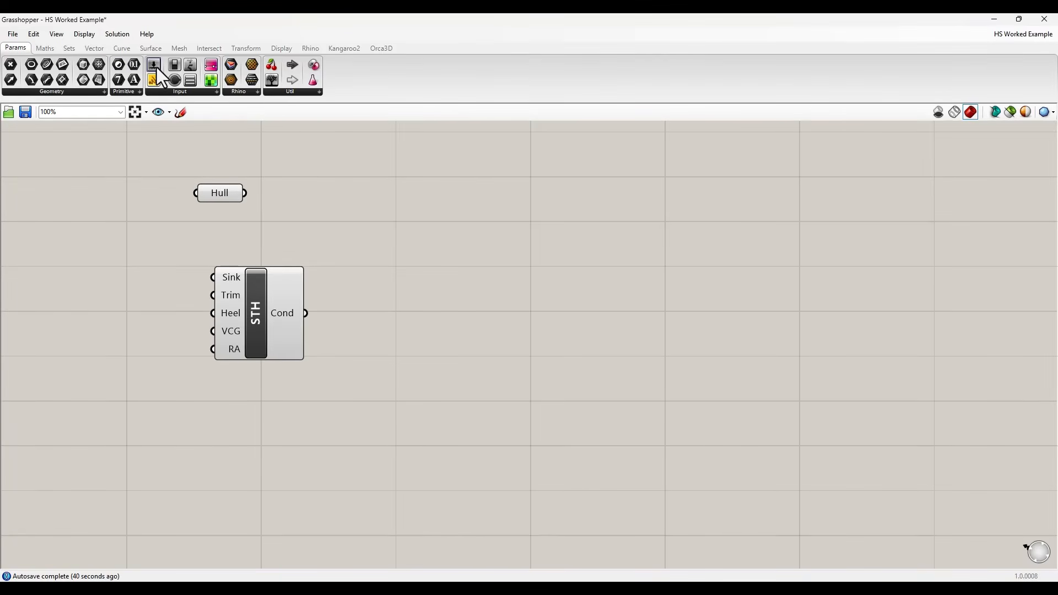
left_click_drag(156, 67, 121, 222)
left_click_drag(100, 280, 101, 277)
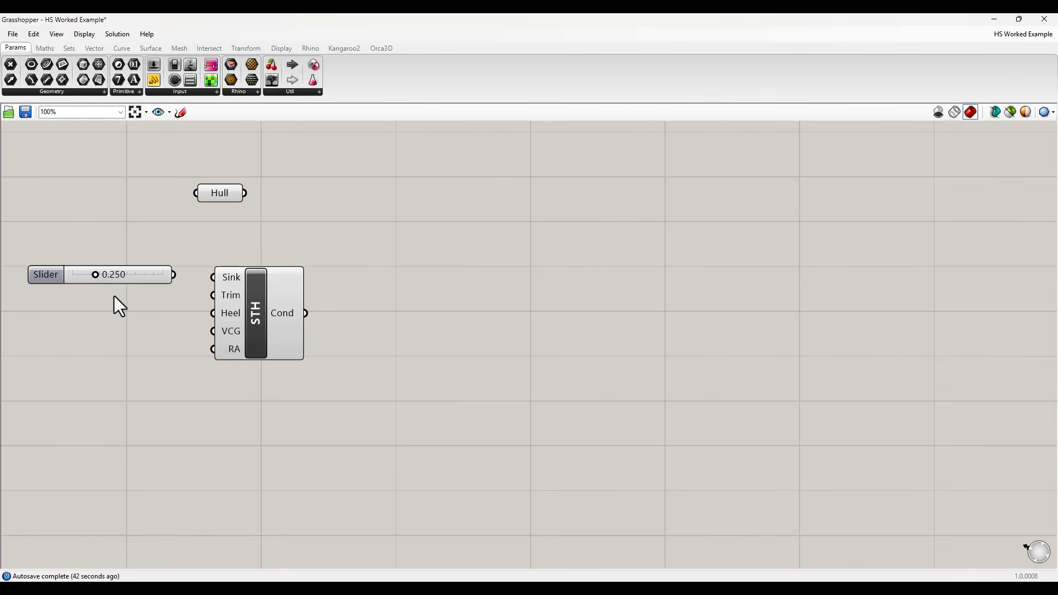
right_click(151, 276)
mouse_move(183, 349)
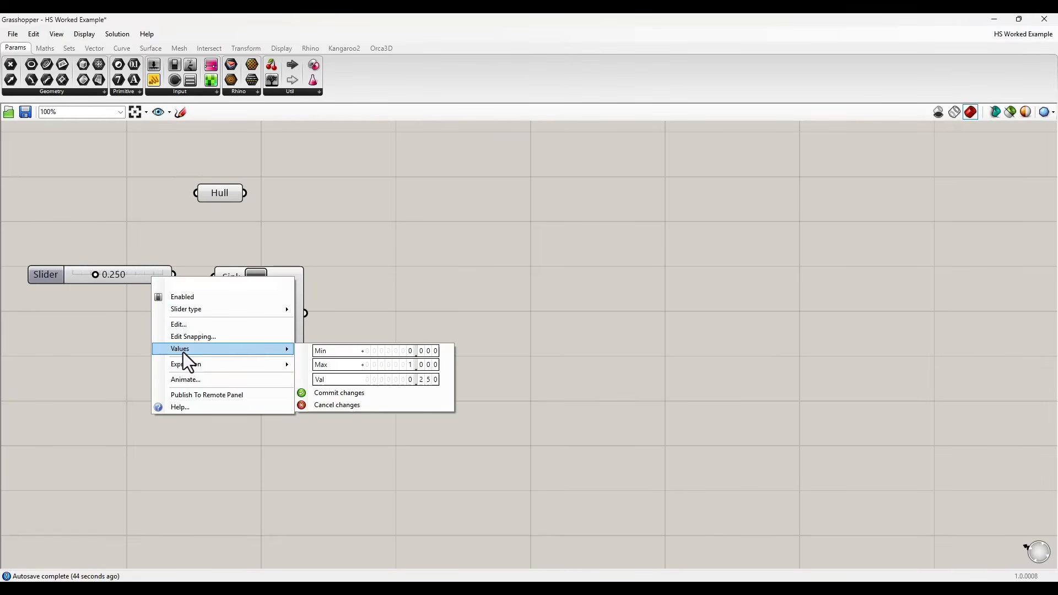
left_click(392, 363)
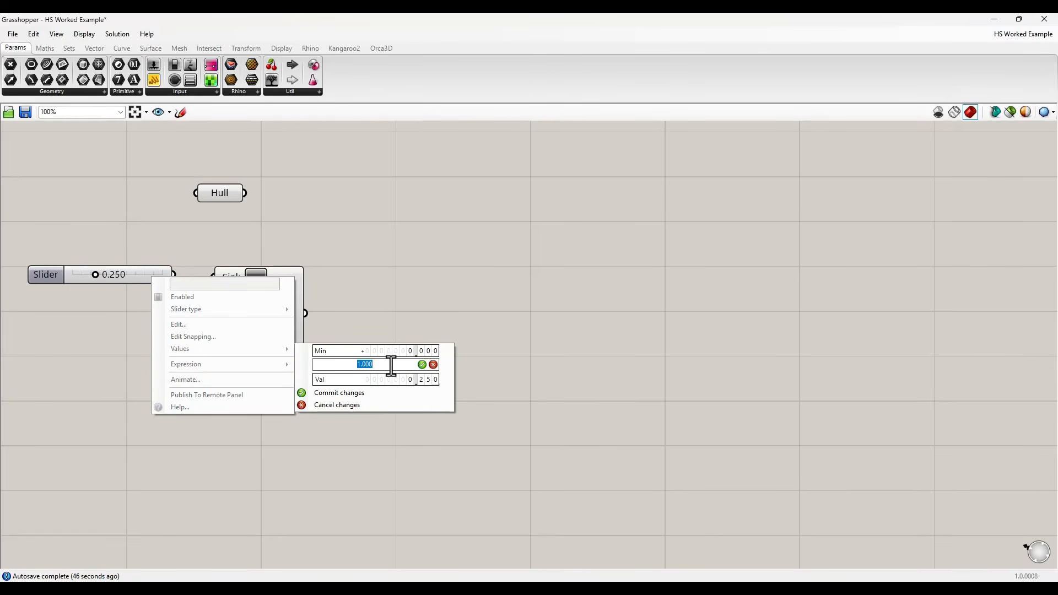
type("10")
key("Return")
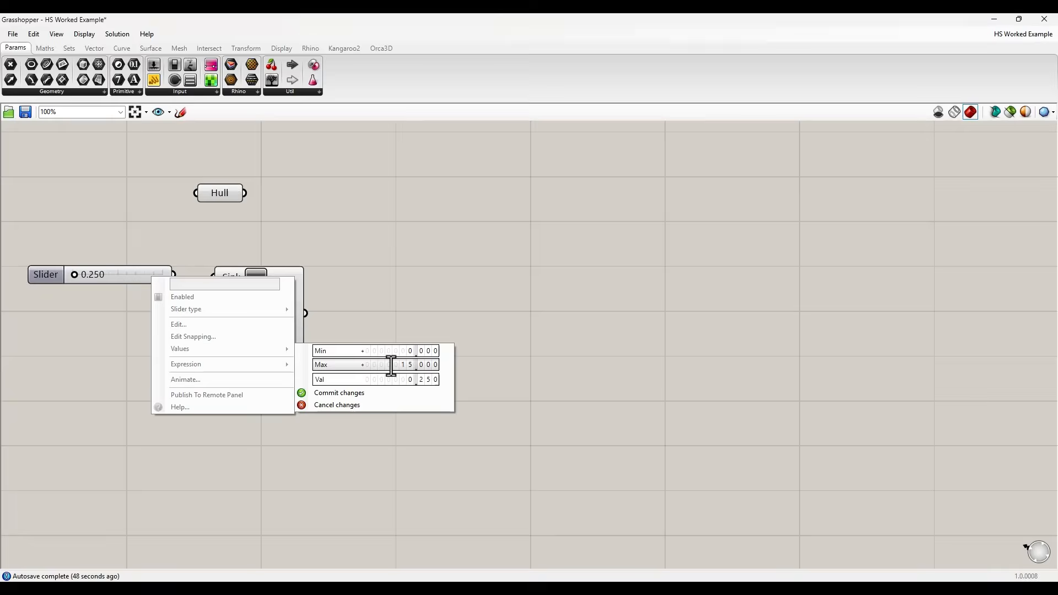
left_click(378, 393)
- Set the new slider's value to 8 and wire it to the STH component's Sink input
double_click(139, 284)
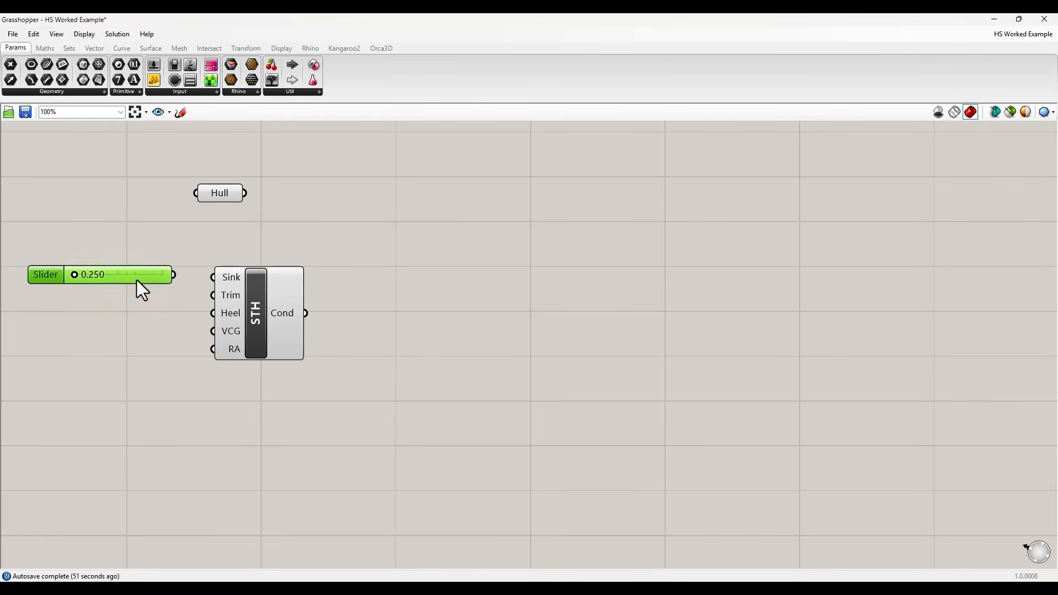
type("8")
key("Return")
left_click_drag(173, 276, 213, 277)
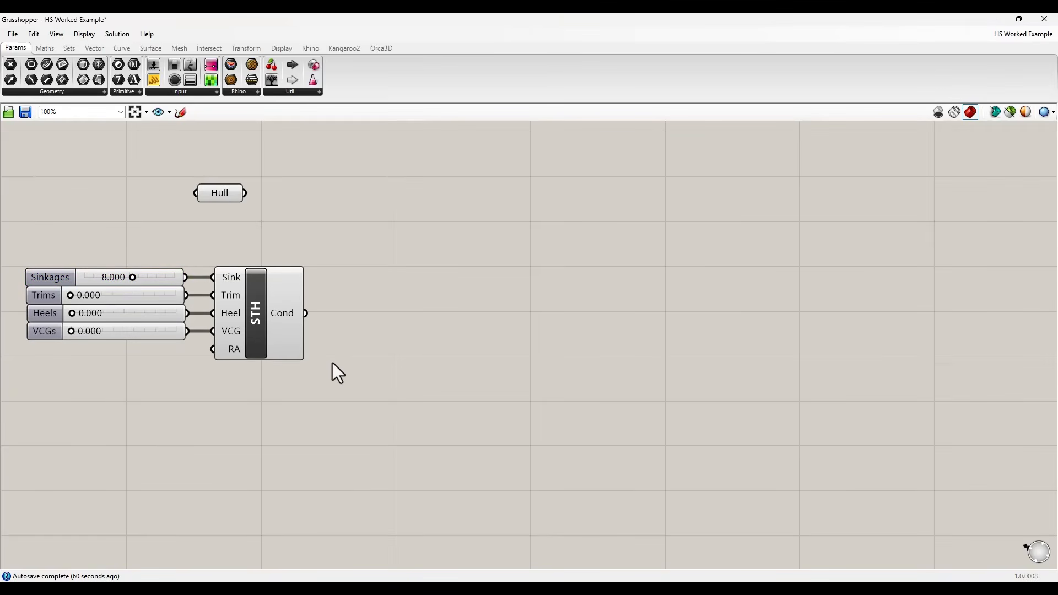
- Copy the Sinkages slider as an additional Sink input, keeping the existing wire, and set the copy to about 9.382
mouse_move(286, 316)
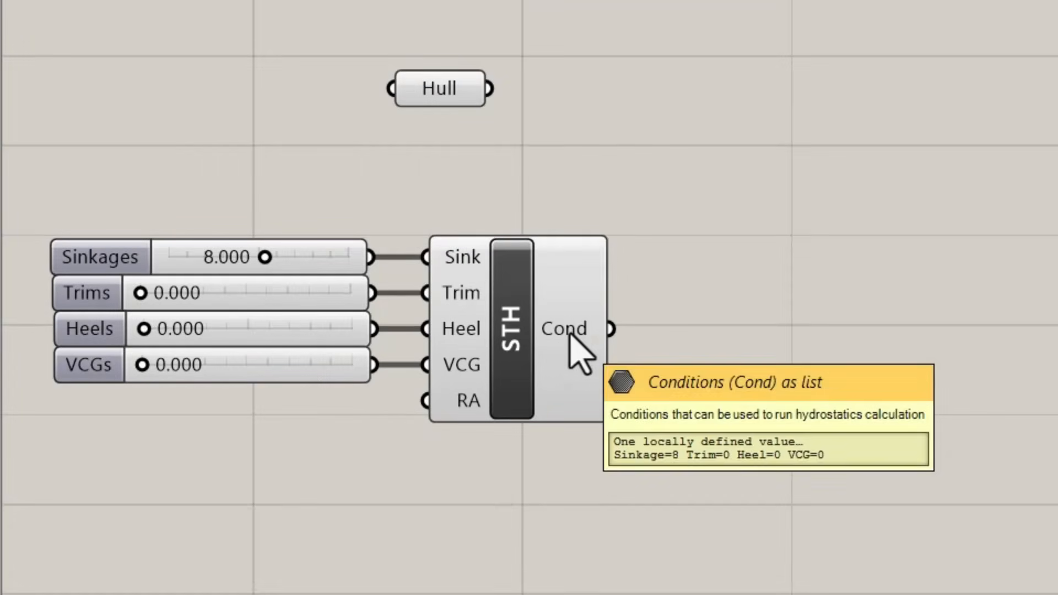
left_click(300, 260)
left_click_drag(150, 279, 150, 259, "alt")
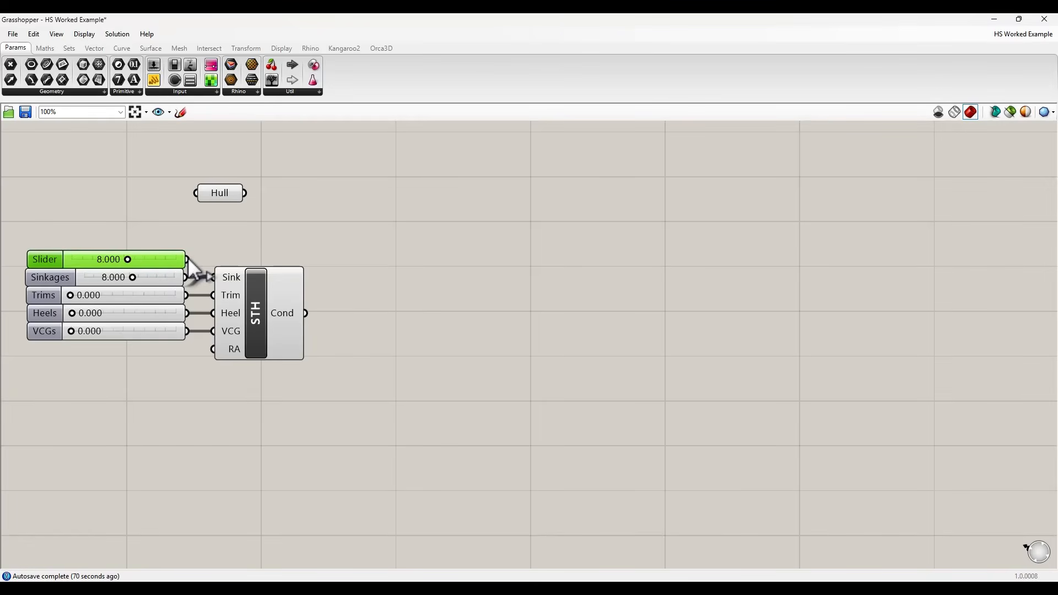
key("shift")
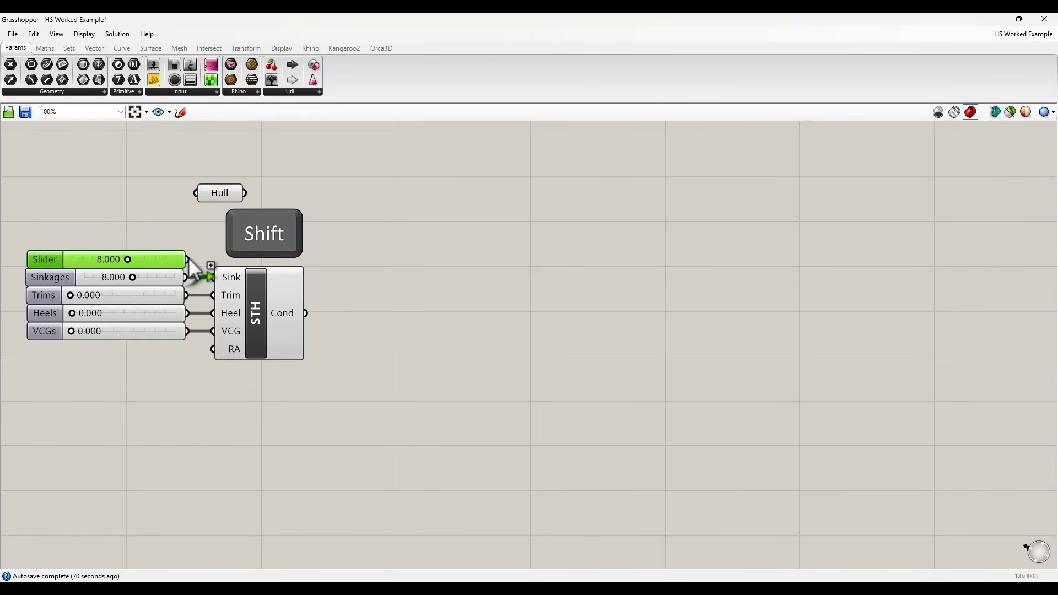
left_click_drag(188, 257, 206, 274, "shift")
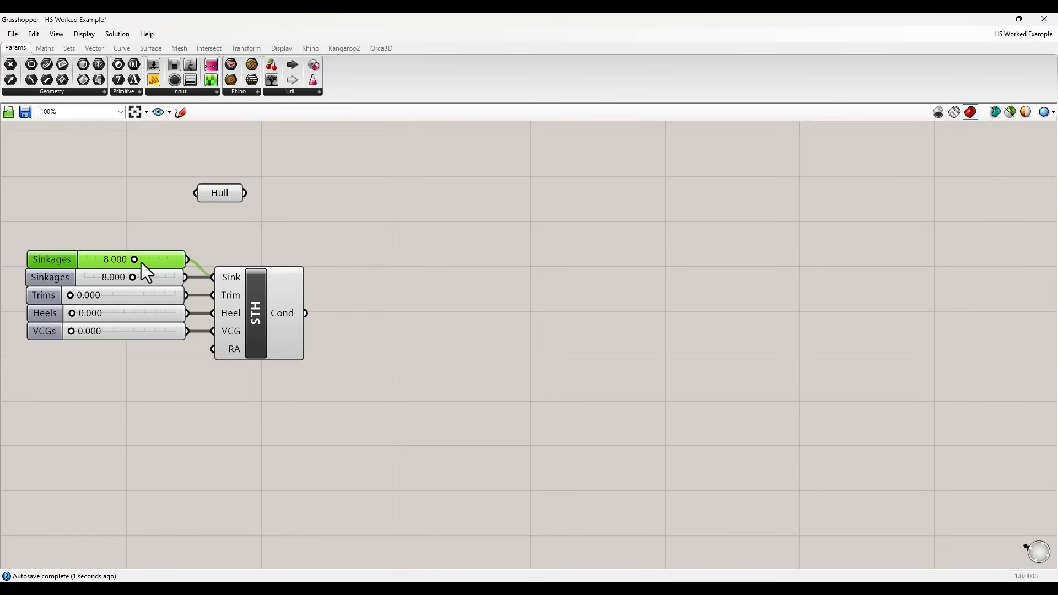
left_click_drag(143, 259, 144, 259)
mouse_move(294, 317)
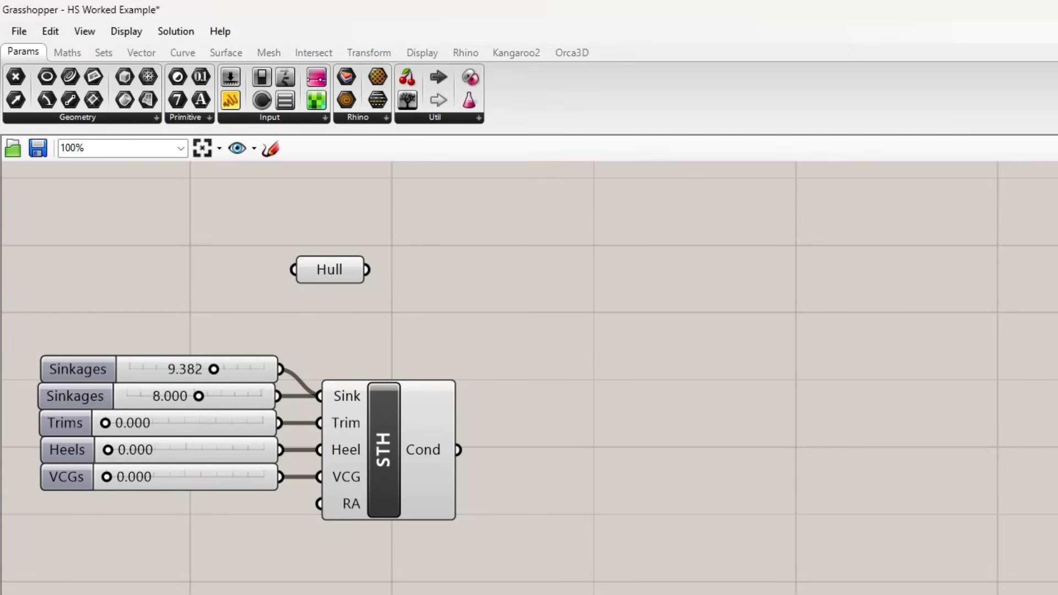
- Add a Hydrostatics Calc component, wiring Hull to its Geo input and the STH component's Cond output to its Cond input
left_click(570, 54)
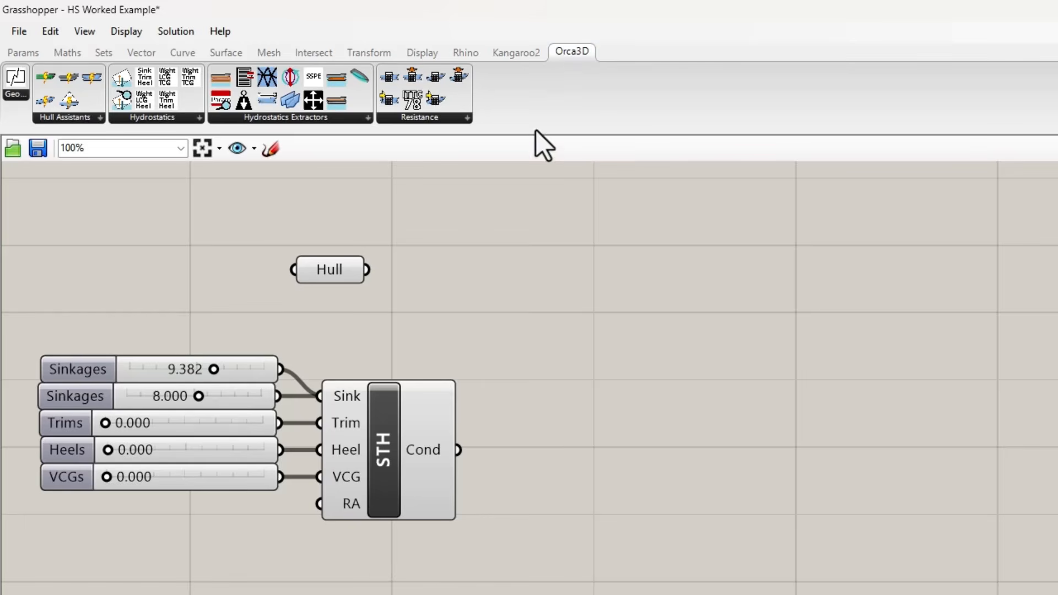
left_click(197, 118)
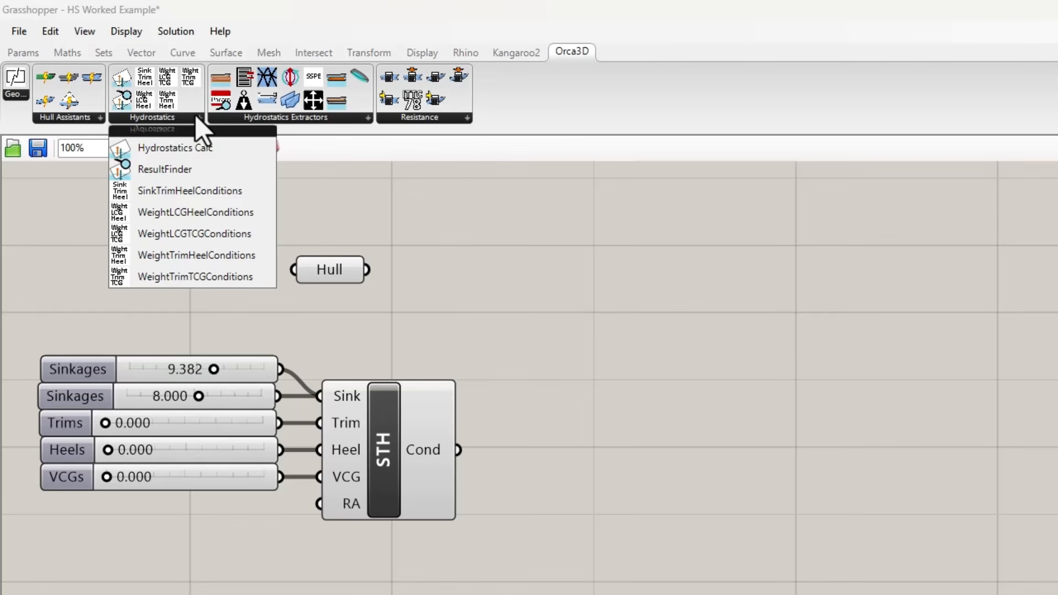
left_click(200, 151)
left_click(613, 380)
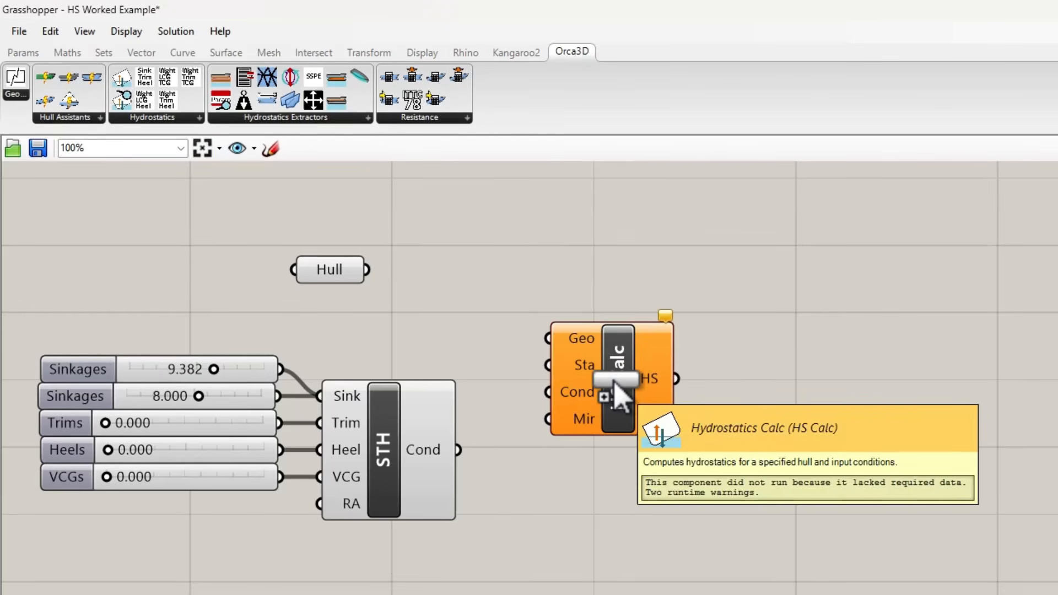
left_click_drag(367, 269, 548, 339)
left_click_drag(460, 449, 546, 394)
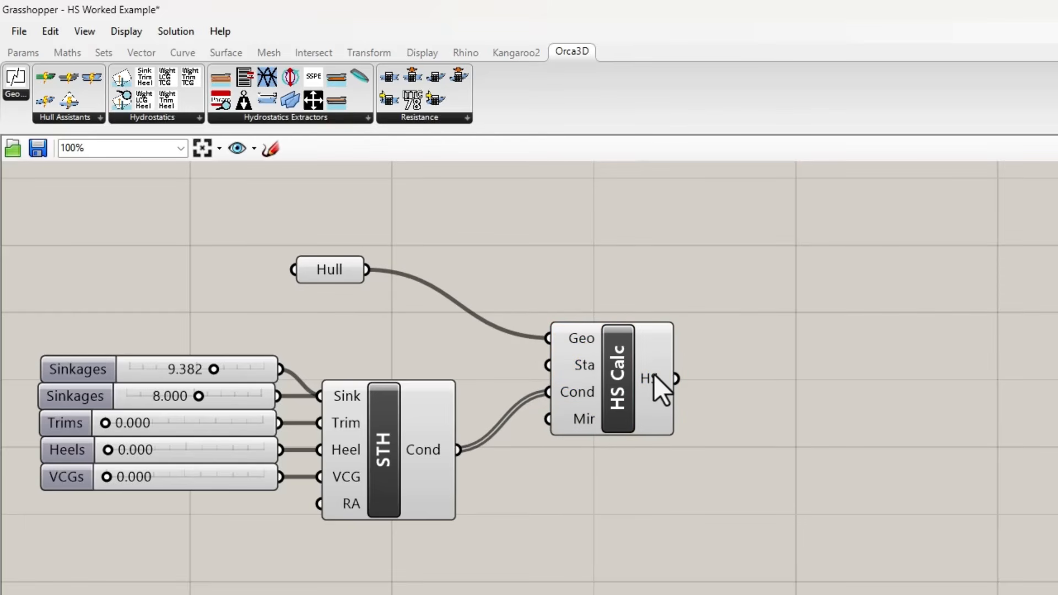
- Add a panel wired to the HS Calc component's HS output and widen it so each condition fits on one line
mouse_move(654, 375)
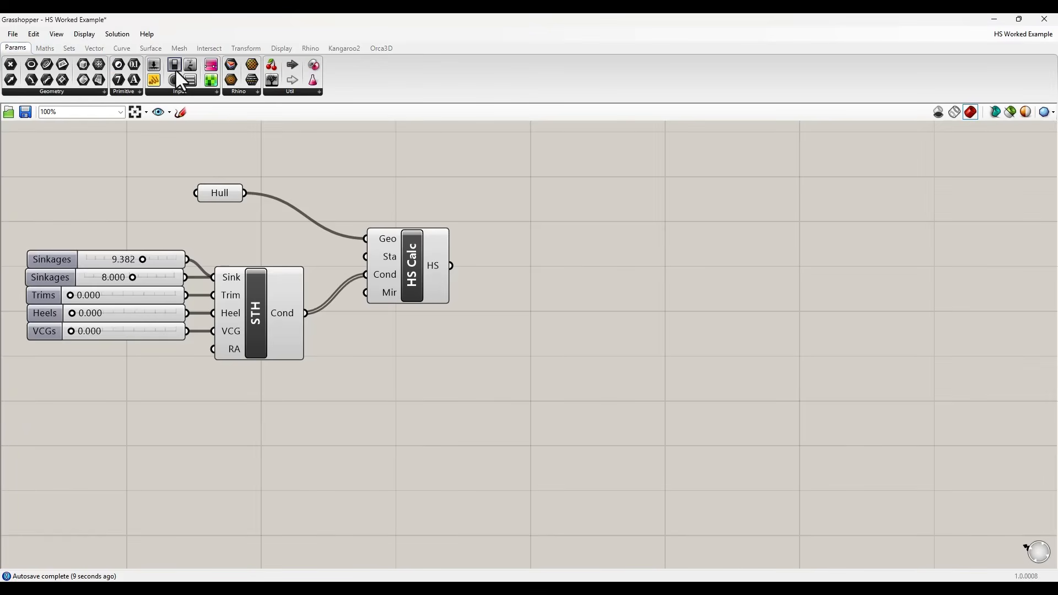
left_click_drag(501, 257, 529, 267)
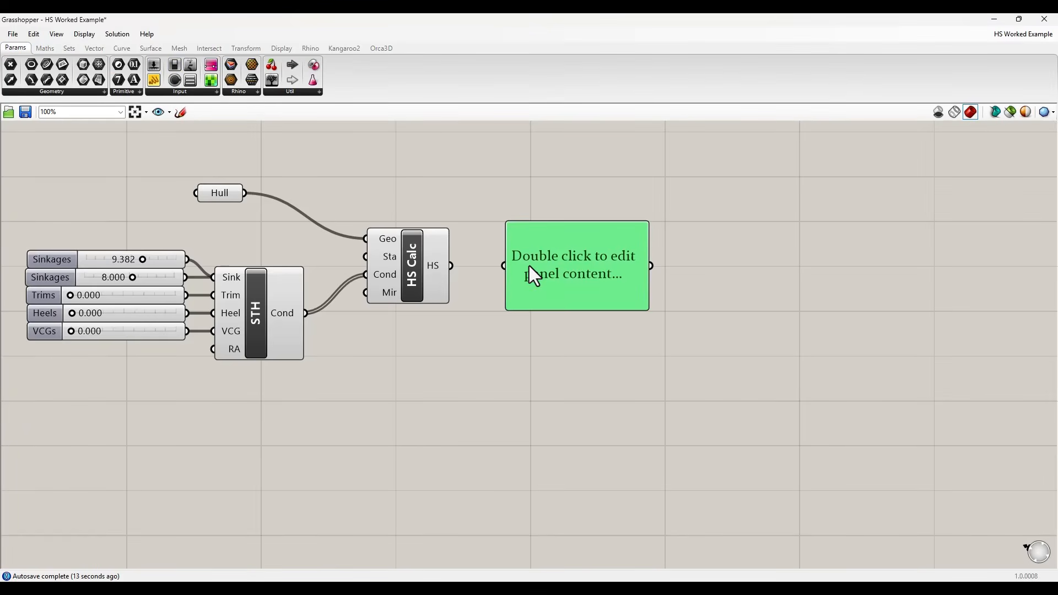
left_click_drag(452, 266, 512, 266)
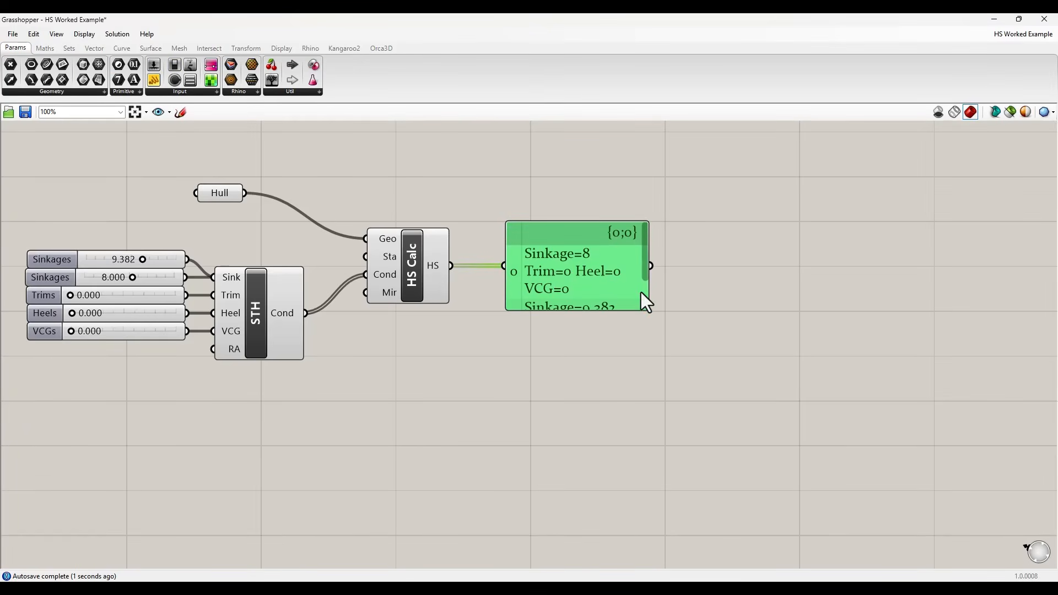
left_click_drag(646, 302, 798, 279)
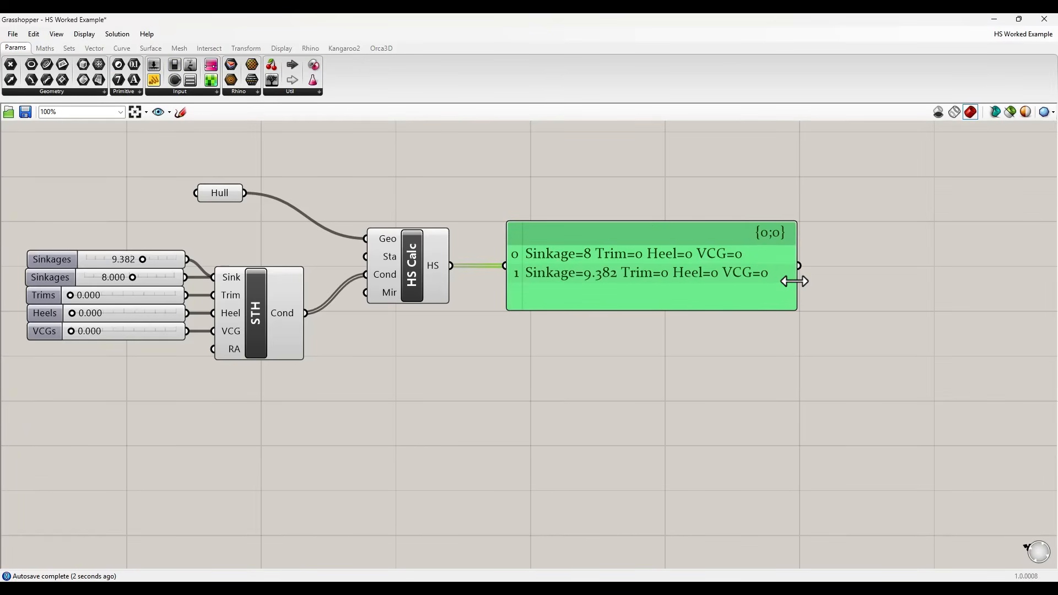
left_click(791, 350)
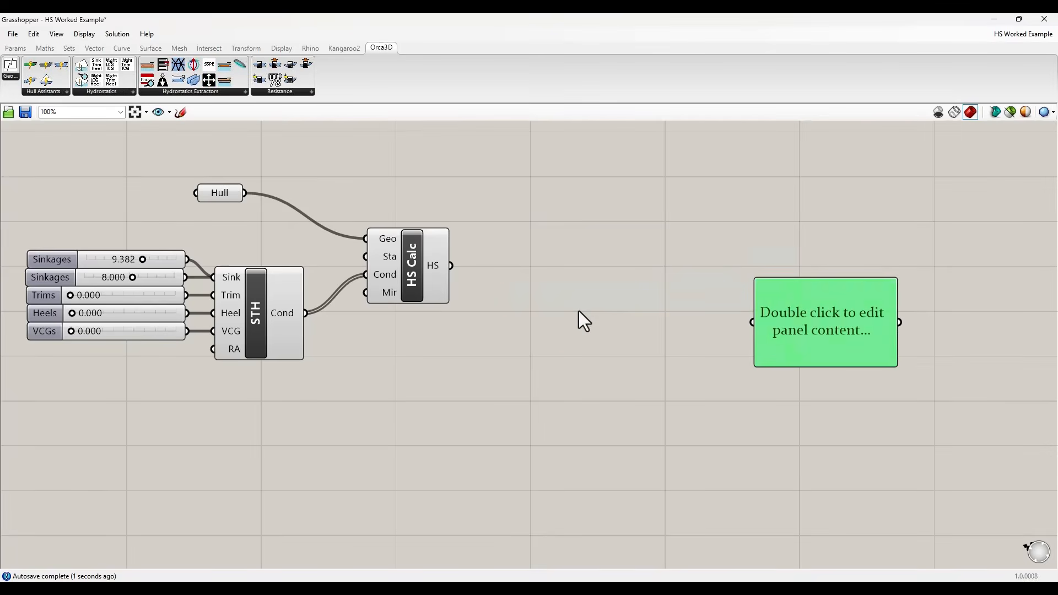
- Add Volume Parameters and Waterline Parameters extractors and wire the HS Calc component's HS output to both of their HS inputs
left_click(238, 93)
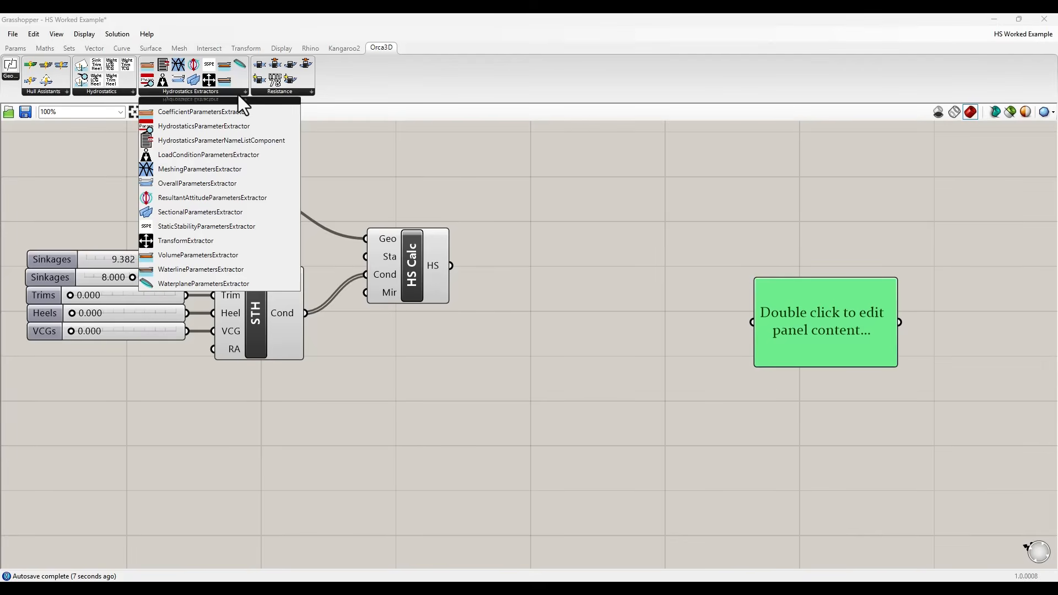
left_click(274, 255)
left_click(581, 251)
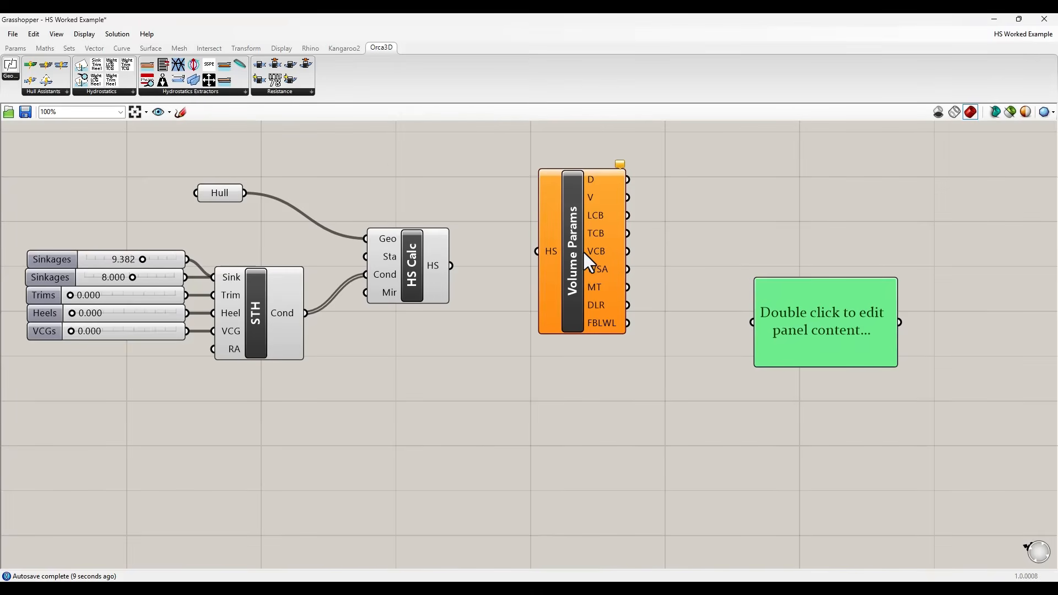
left_click(198, 91)
left_click(270, 266)
left_click(562, 417)
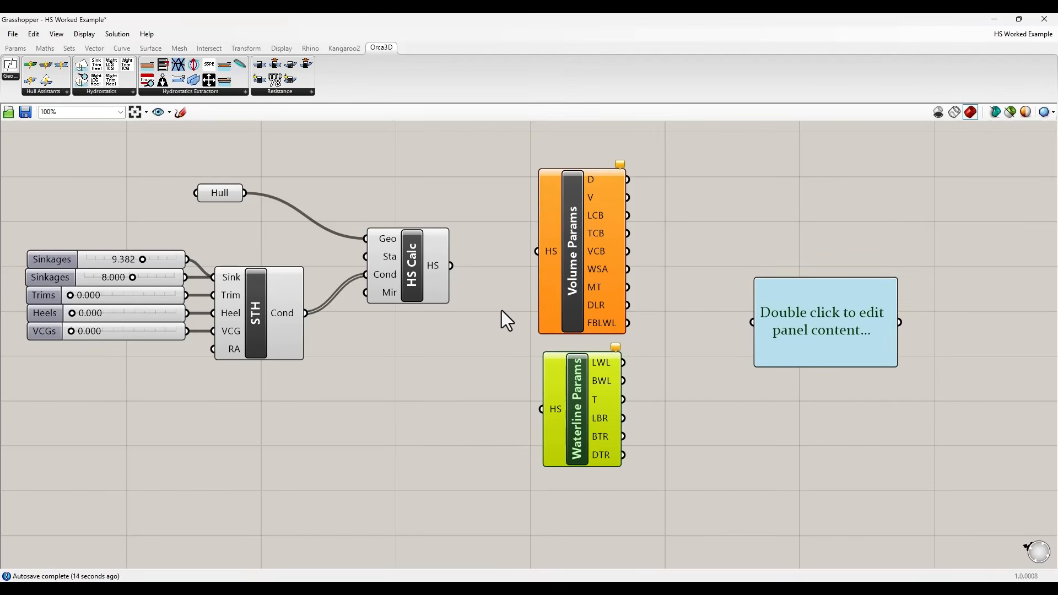
left_click_drag(452, 265, 537, 251)
left_click_drag(452, 265, 541, 409)
- Move the empty panel up beside the Volume Params component and wire the D output into it
left_click_drag(809, 338, 803, 229)
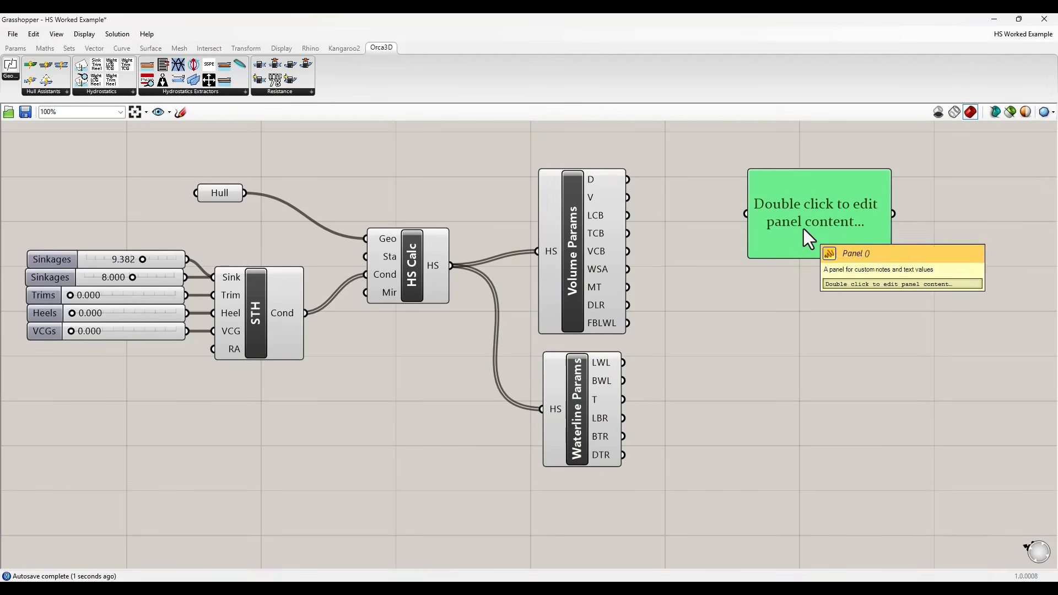
left_click_drag(632, 179, 739, 212)
left_click(764, 276)
- Paste a second panel directly below the displacement panel and wire the Volume Params WSA output into it
key("ctrl+v")
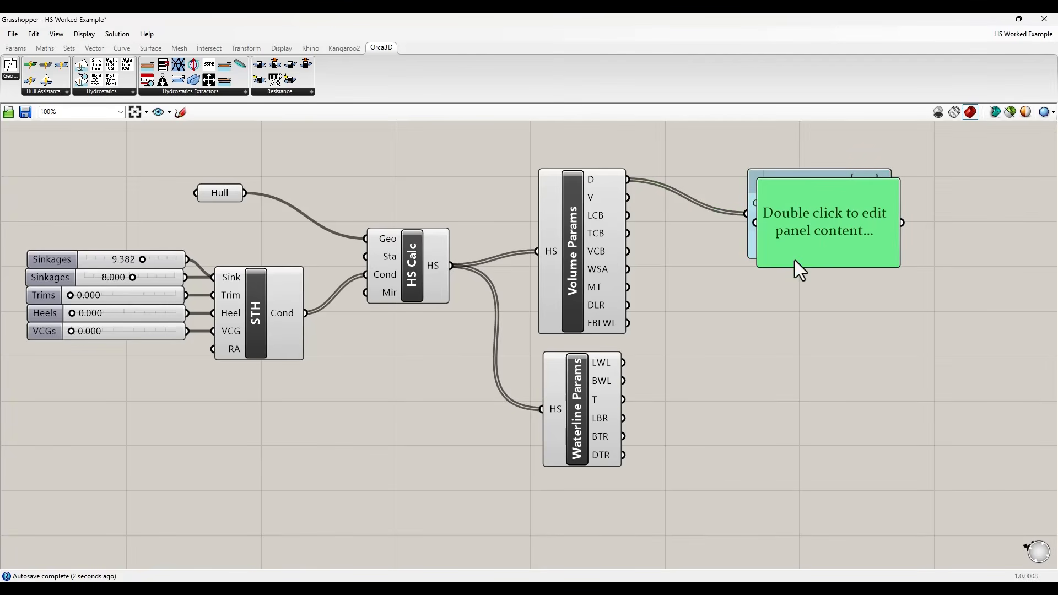
left_click_drag(795, 260, 785, 340)
left_click(789, 396)
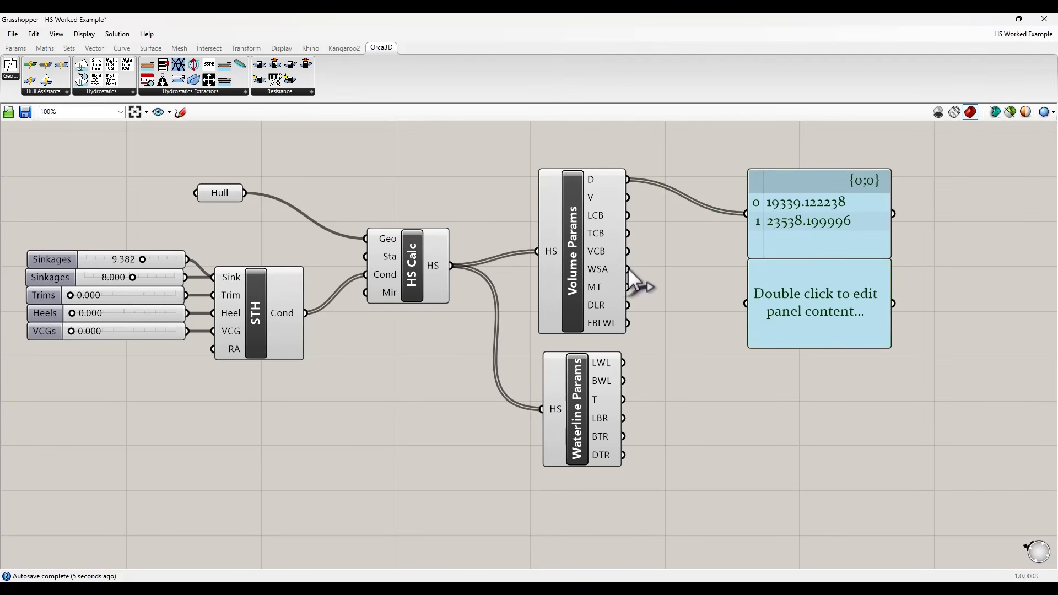
left_click_drag(628, 270, 746, 304)
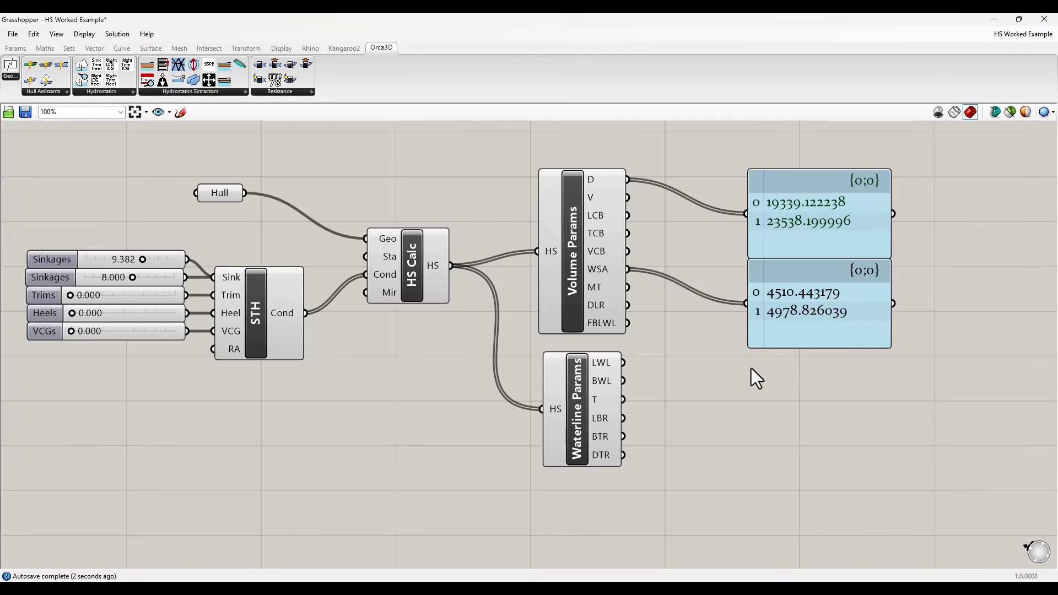
- Paste a third panel beside the Waterline Params component and wire the LWL output into it
left_click(804, 332)
key("ctrl+v")
left_click_drag(814, 259, 814, 449)
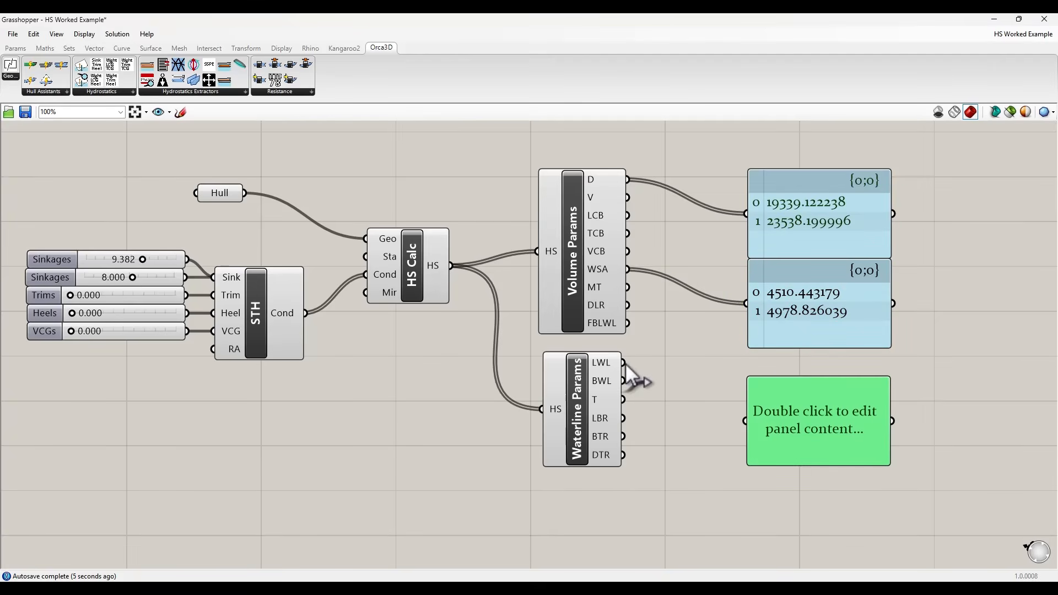
left_click_drag(623, 363, 747, 421)
left_click(776, 487)
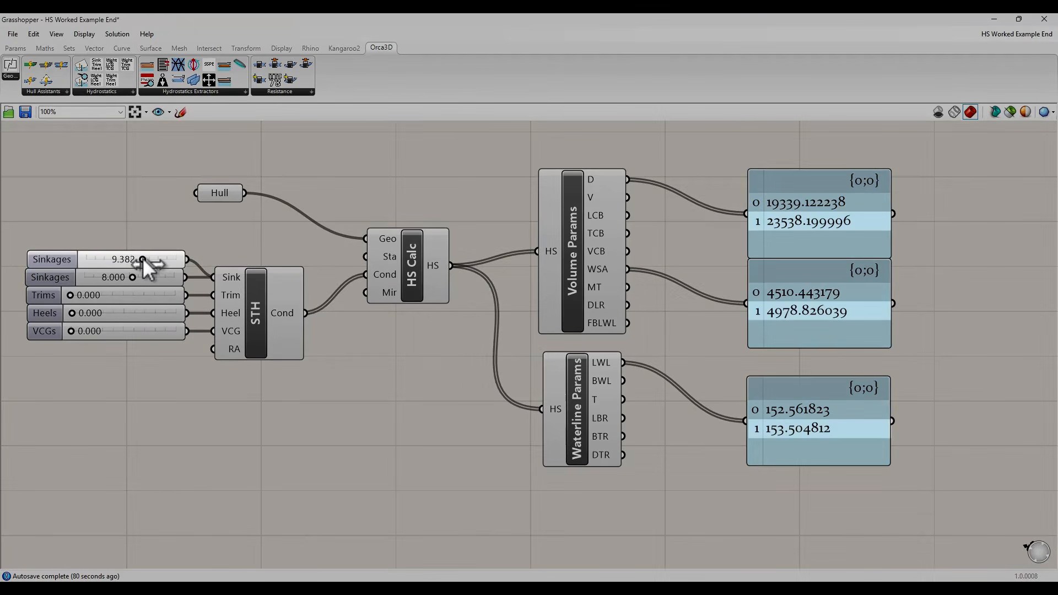
- Raise the upper Sinkages slider to about 10.488
mouse_move(139, 258)
left_mouse_down()
mouse_move(128, 258)
mouse_move(160, 256)
mouse_move(147, 257)
left_mouse_up()
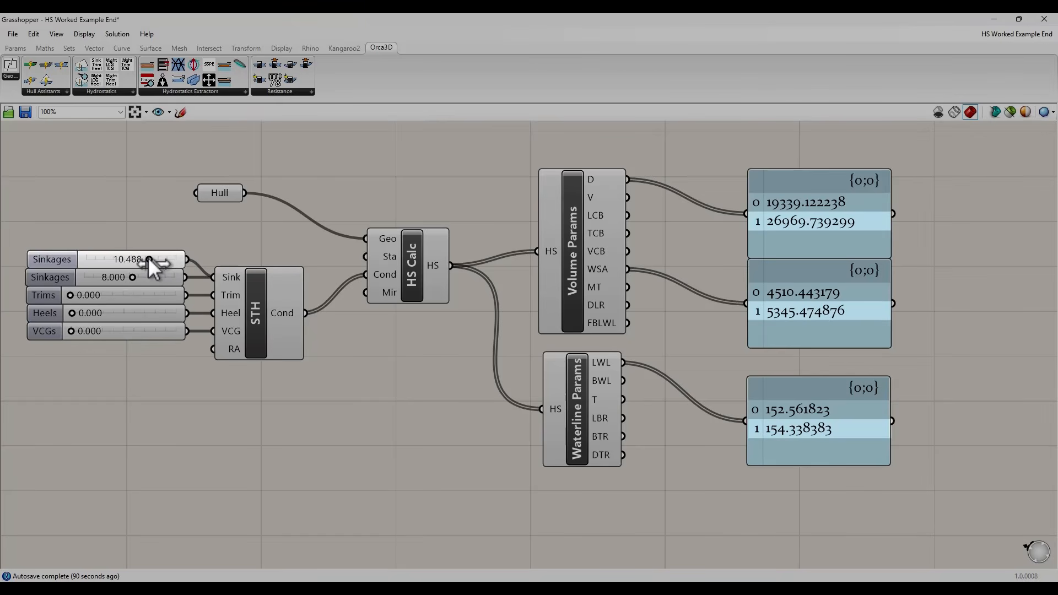